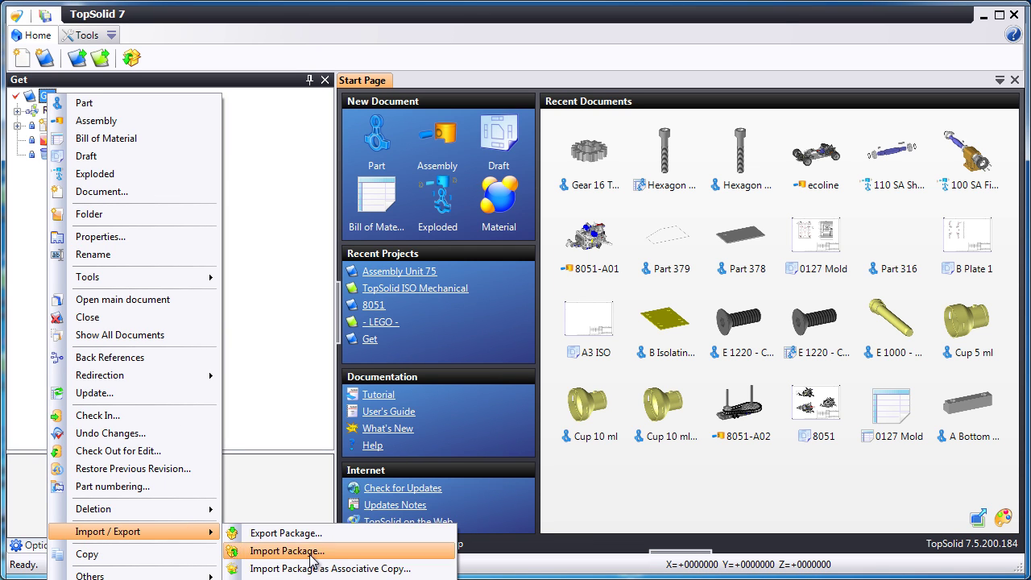
Import Bracket.igs into the Get project with the Iges (Spatial) translator, leaving all translation options off
{"action": "left_click", "coordinate": [310, 554]}
{"action": "left_click", "coordinate": [551, 343]}
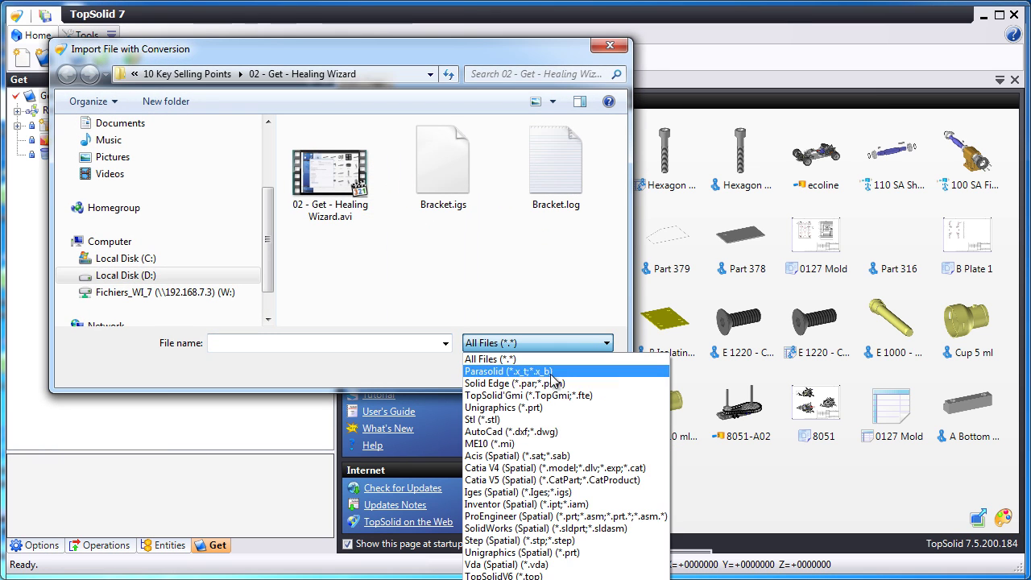
{"action": "left_click", "coordinate": [547, 492]}
{"action": "left_click", "coordinate": [345, 195]}
{"action": "double_click", "coordinate": [345, 195]}
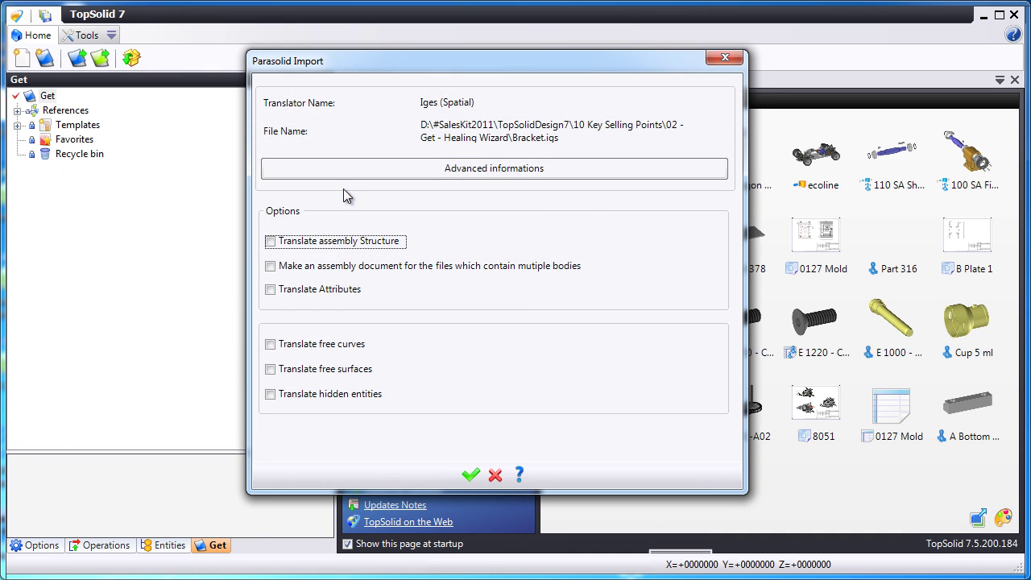
{"action": "left_click", "coordinate": [473, 477]}
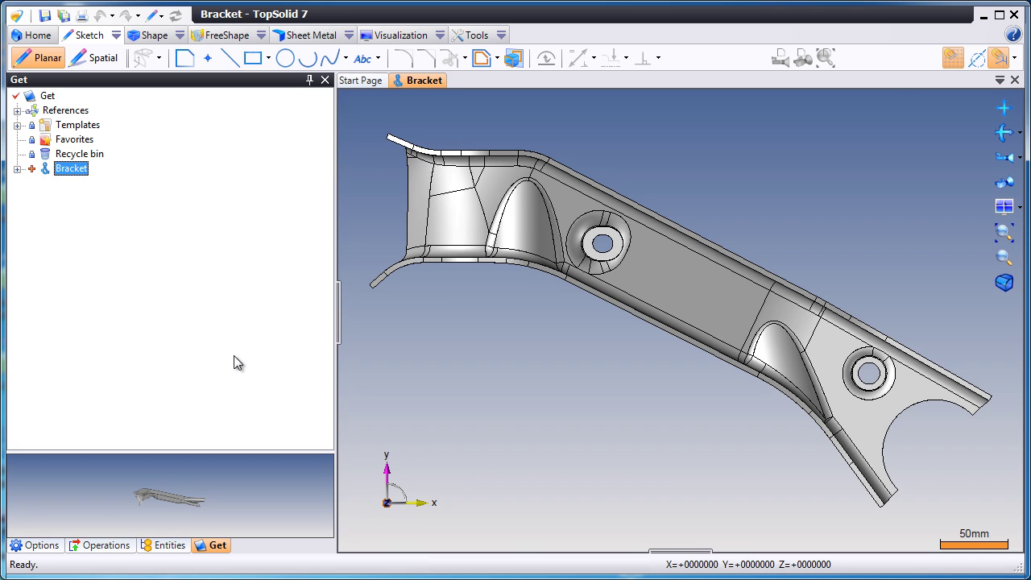
Hide the project tree and run the healing check on all shapes of the imported bracket
{"action": "left_click", "coordinate": [335, 335]}
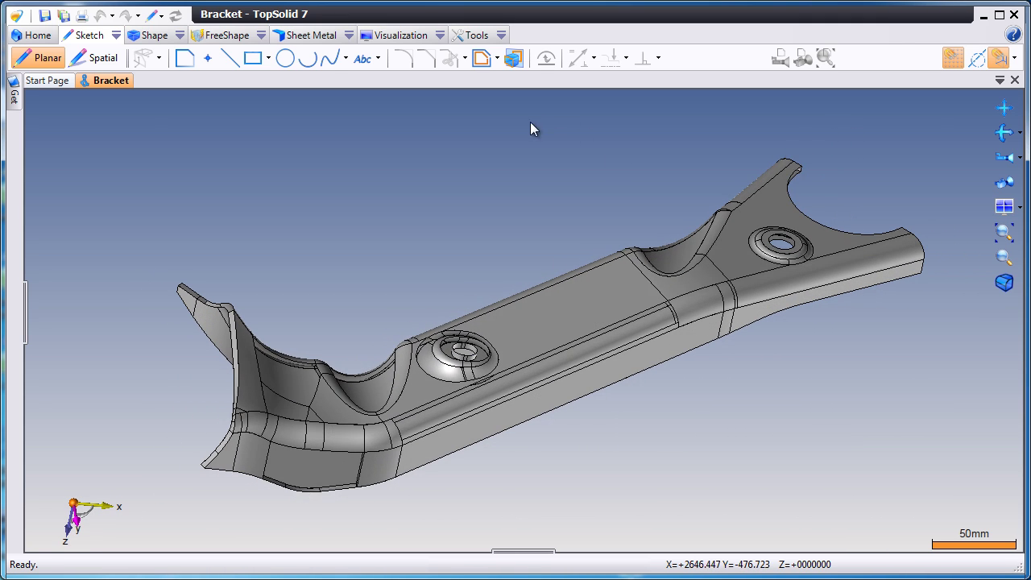
{"action": "left_click", "coordinate": [155, 35]}
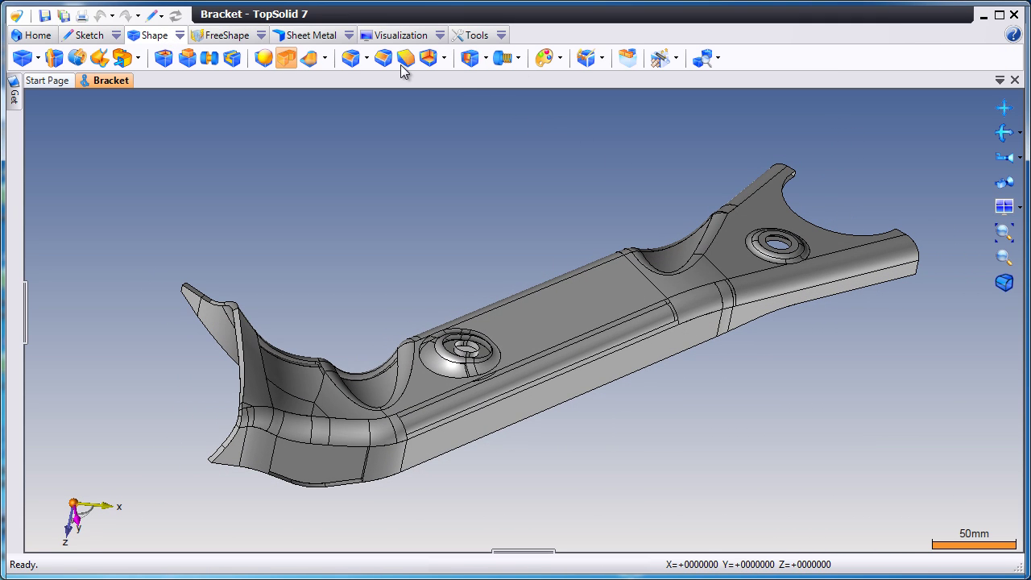
{"action": "left_click", "coordinate": [666, 60]}
{"action": "left_click", "coordinate": [691, 107]}
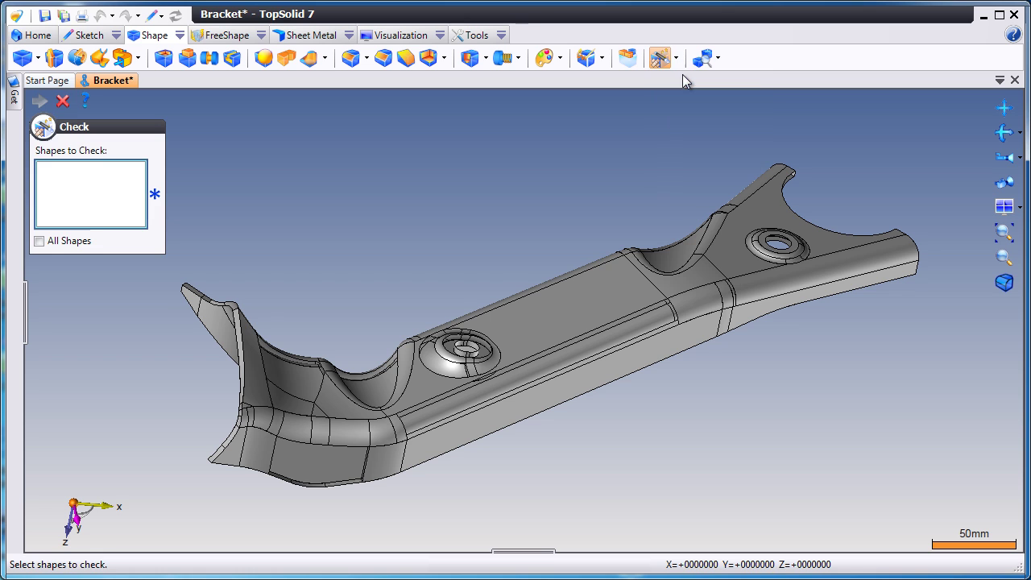
{"action": "left_click", "coordinate": [40, 241]}
{"action": "left_click", "coordinate": [40, 99]}
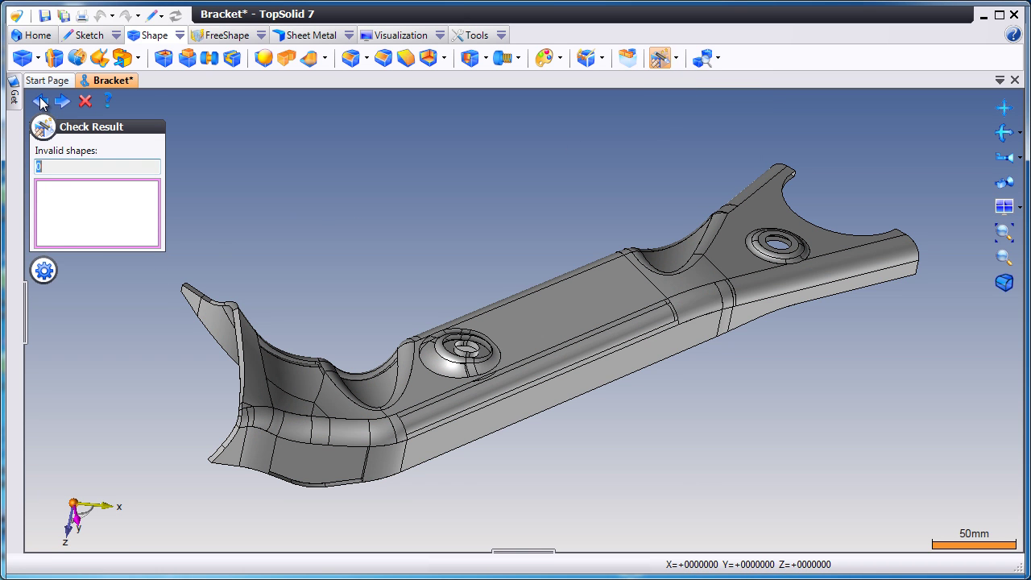
Sew all the bracket's surfaces together with a 0.01 mm tolerance and review the number of holes
{"action": "left_click", "coordinate": [62, 101]}
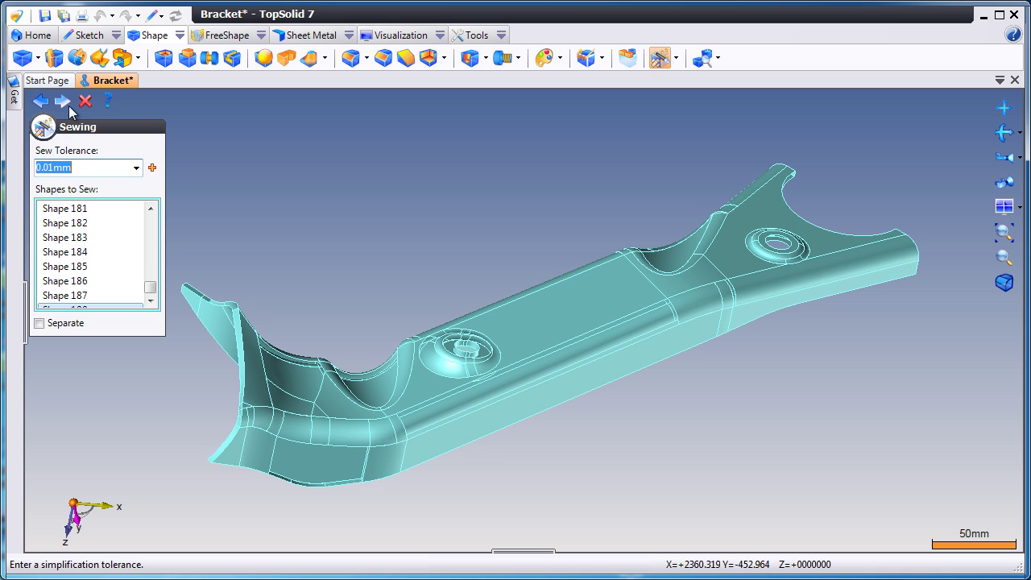
{"action": "left_click", "coordinate": [64, 101]}
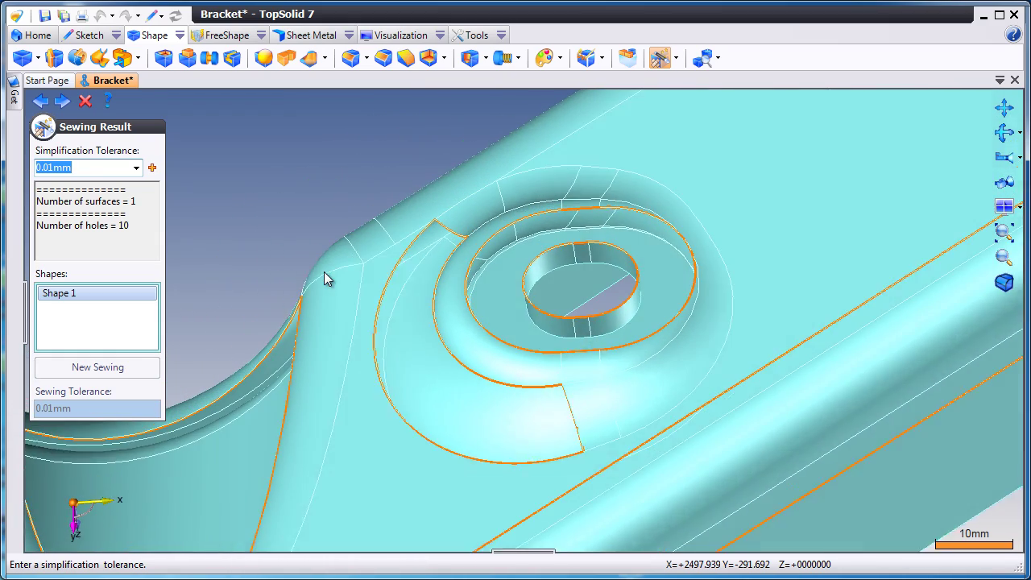
{"action": "left_click", "coordinate": [108, 225]}
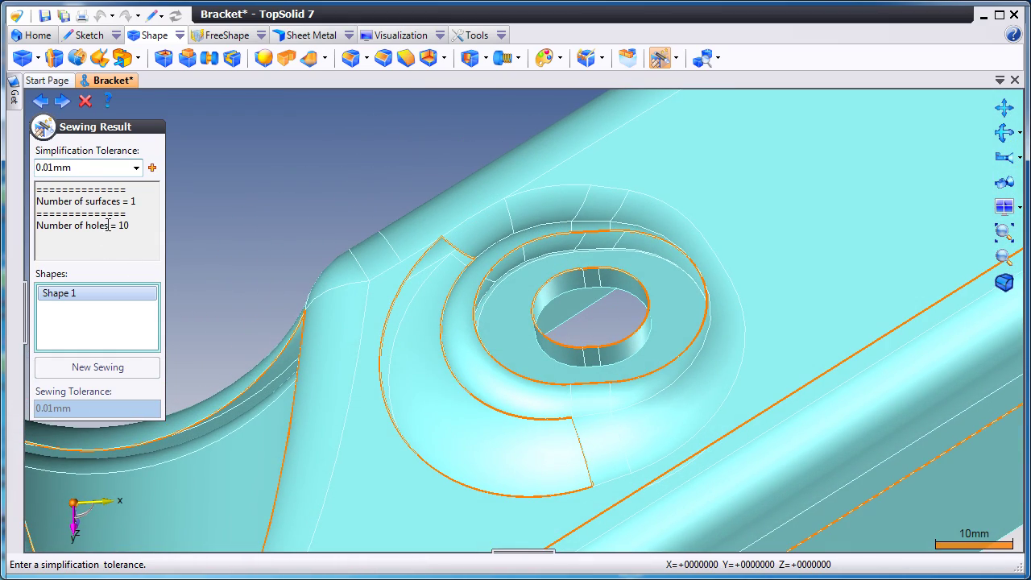
Simplify the sewn bracket shape with a 0.01 mm tolerance and validate the final face check
{"action": "left_click", "coordinate": [62, 102]}
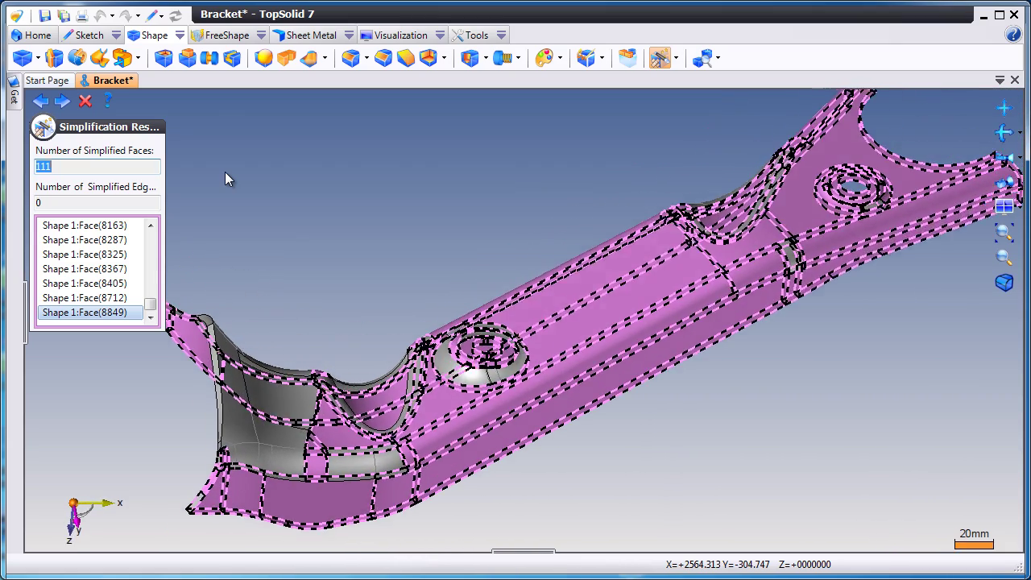
{"action": "left_click", "coordinate": [63, 102]}
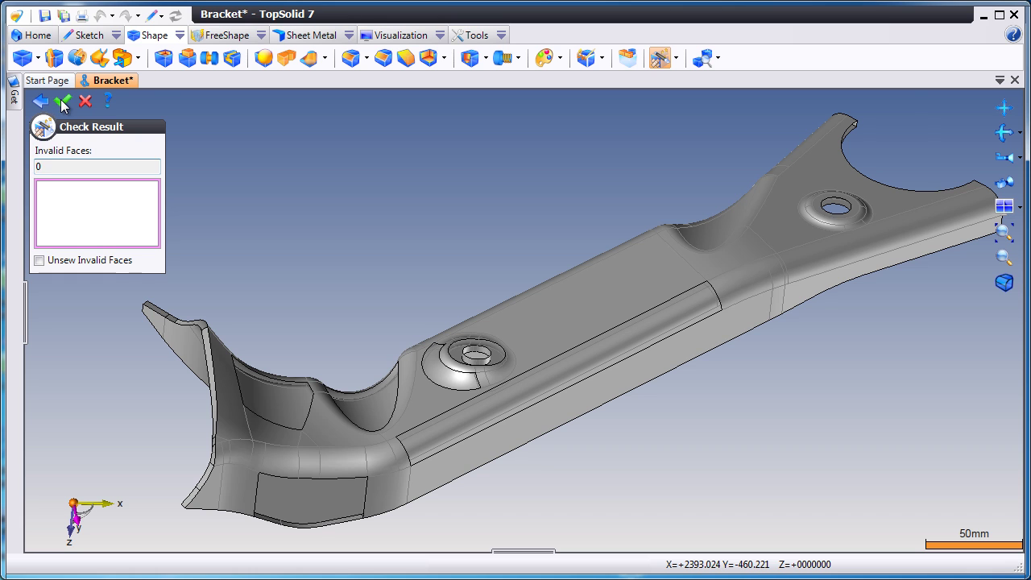
{"action": "left_click", "coordinate": [61, 100]}
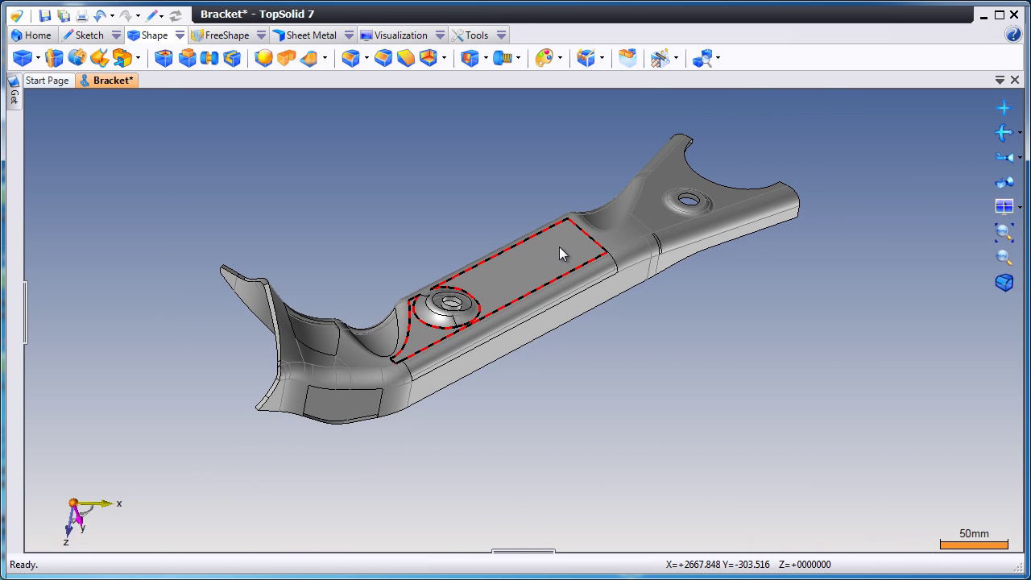
Change the bracket shape's colour to yellow, keeping 0% transparency
{"action": "right_click", "coordinate": [552, 240]}
{"action": "left_click", "coordinate": [647, 424]}
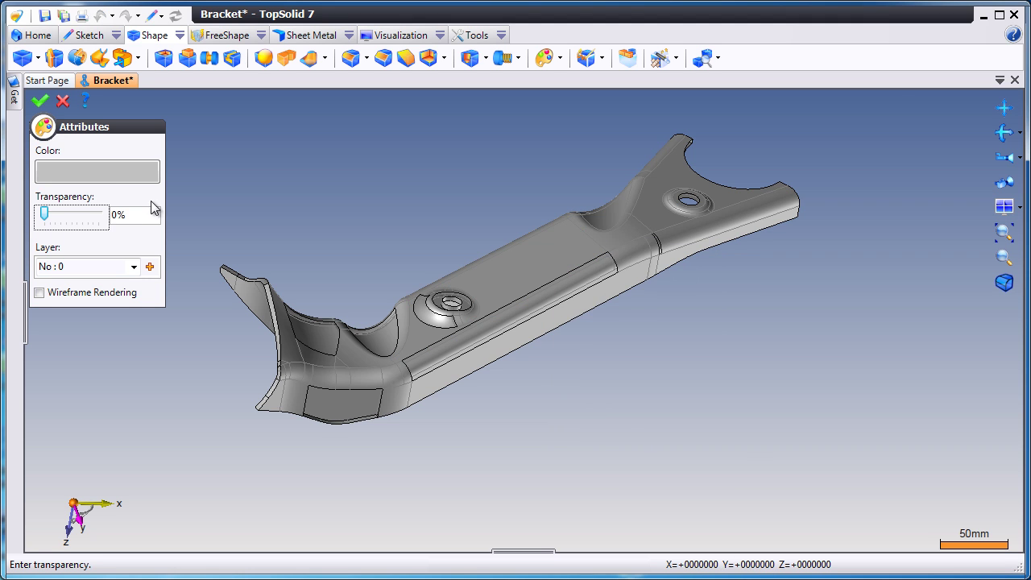
{"action": "left_click", "coordinate": [109, 184]}
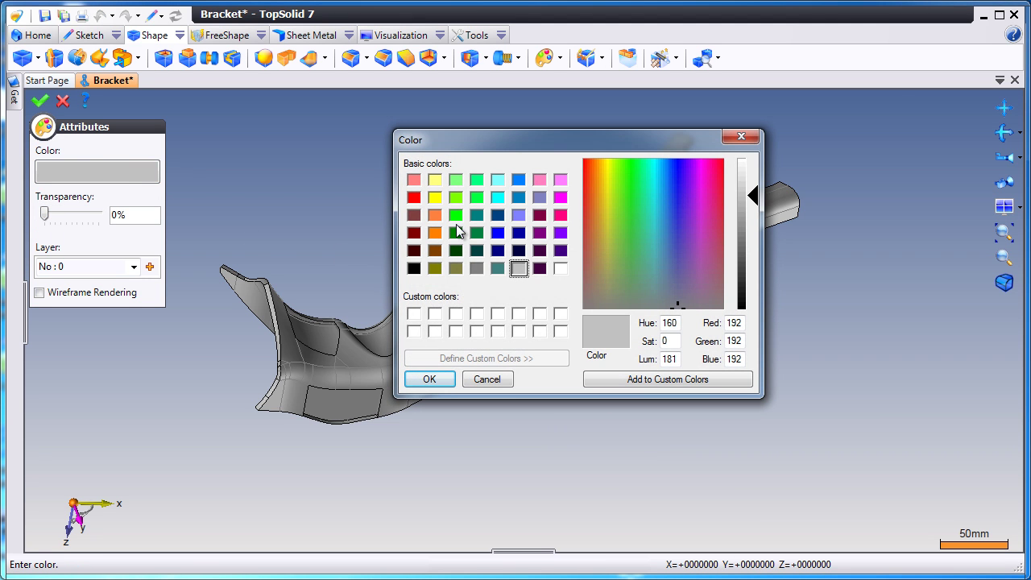
{"action": "left_click", "coordinate": [435, 198]}
{"action": "left_click", "coordinate": [430, 379]}
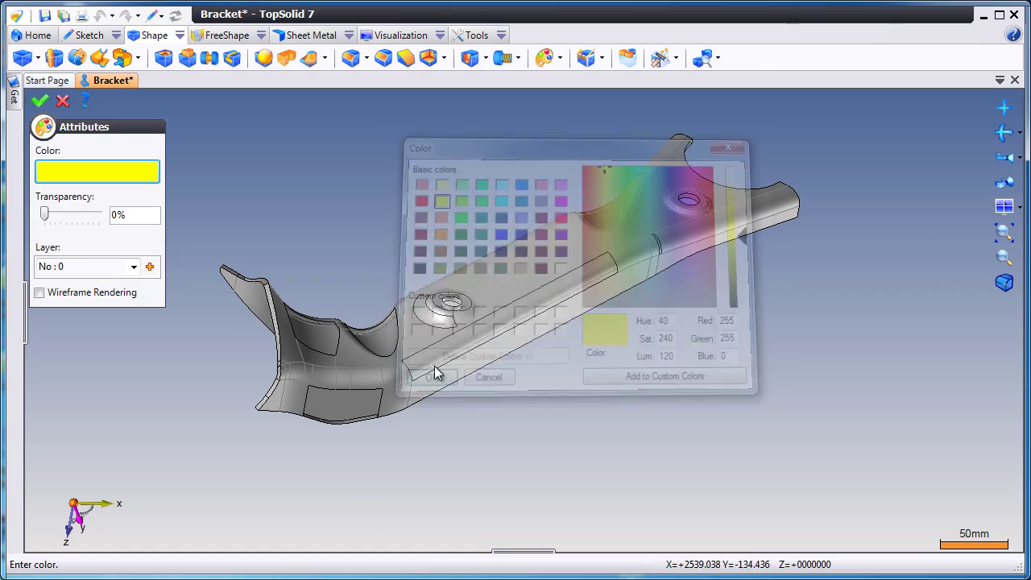
{"action": "left_click", "coordinate": [40, 102]}
Fill the crescent-shaped opening around the slotted hole's boss using the Fill method with Smooth enabled
{"action": "scroll", "coordinate": [356, 260], "scroll_direction": "up", "scroll_amount": 8}
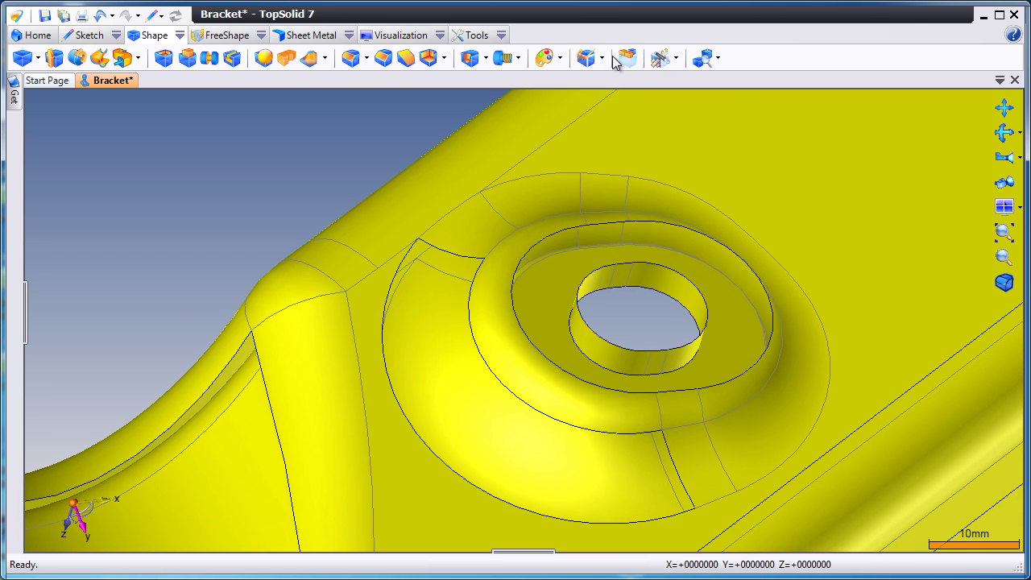
{"action": "left_click", "coordinate": [602, 59]}
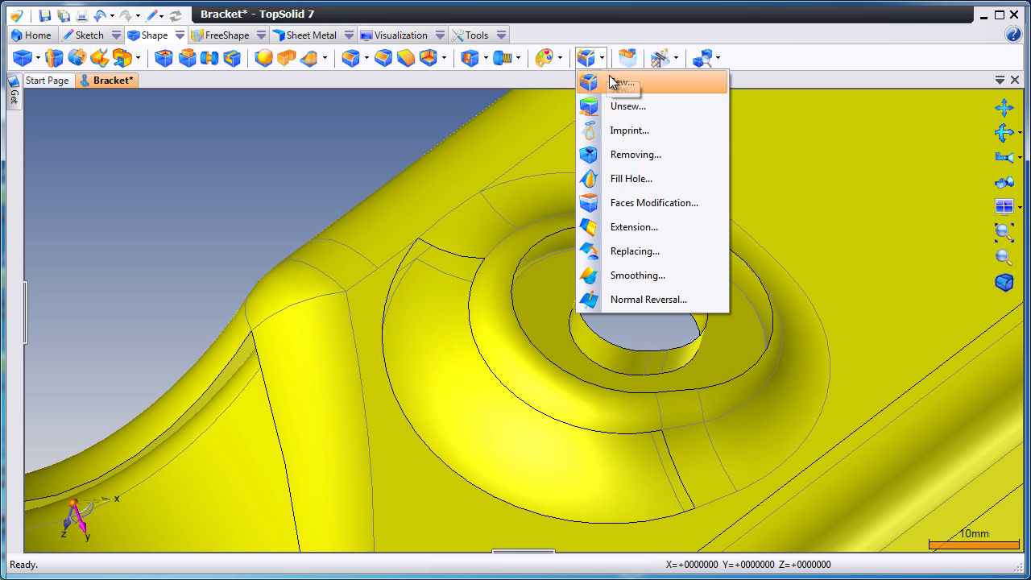
{"action": "left_click", "coordinate": [636, 179]}
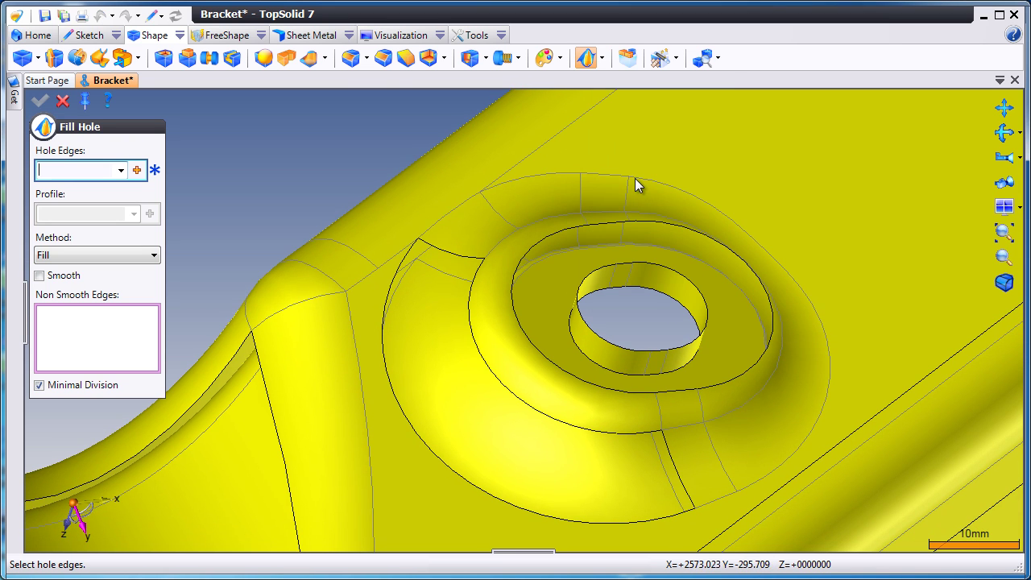
{"action": "left_click", "coordinate": [394, 290]}
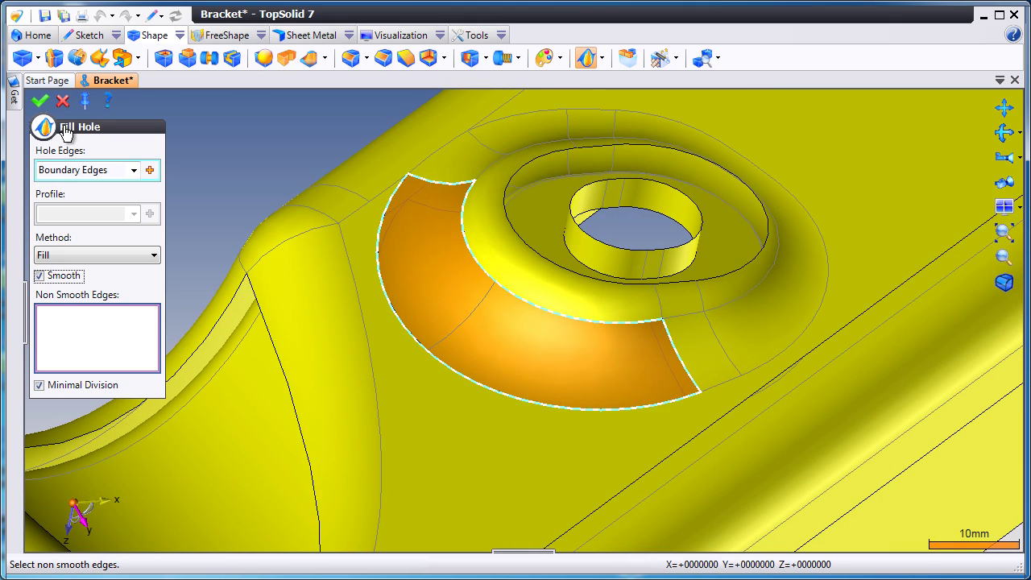
{"action": "left_click", "coordinate": [40, 100]}
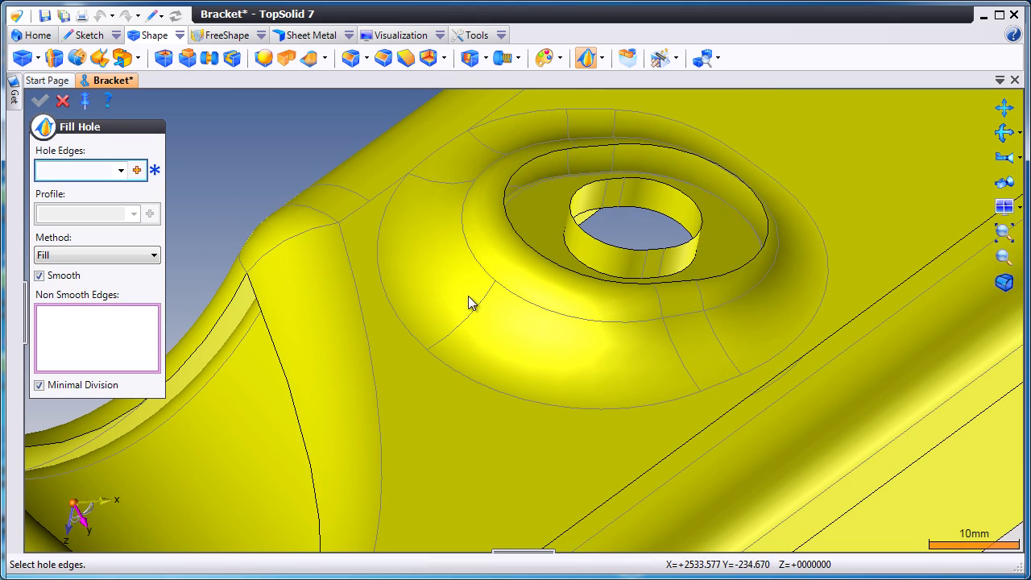
Fill the long opening along the bracket's rounded side bend with a smooth Fill Hole surface
{"action": "scroll", "coordinate": [465, 294], "scroll_direction": "down", "scroll_amount": 1}
{"action": "scroll", "coordinate": [464, 302], "scroll_direction": "down", "scroll_amount": 2}
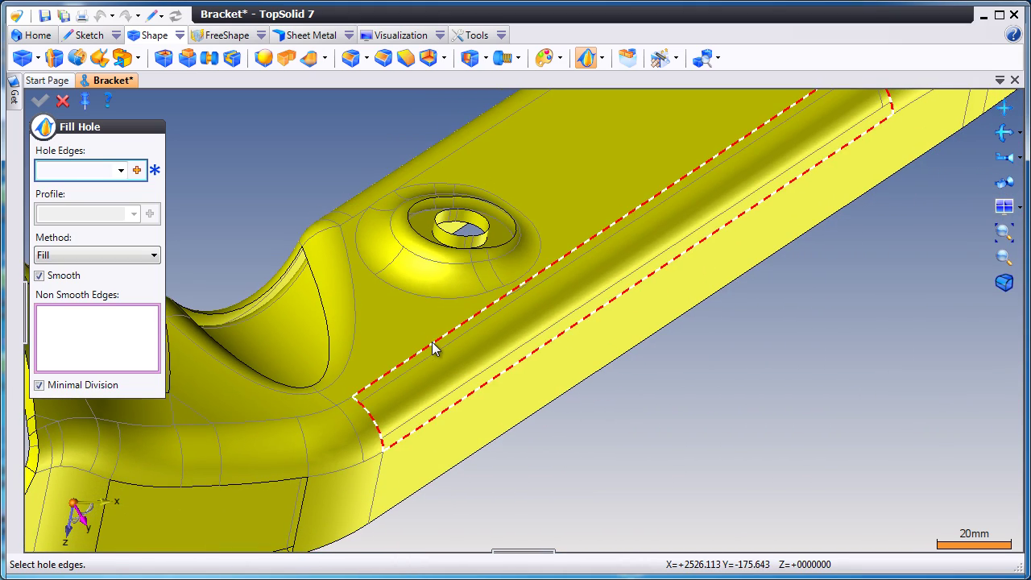
{"action": "left_click", "coordinate": [432, 344]}
{"action": "scroll", "coordinate": [405, 315], "scroll_direction": "down", "scroll_amount": 3}
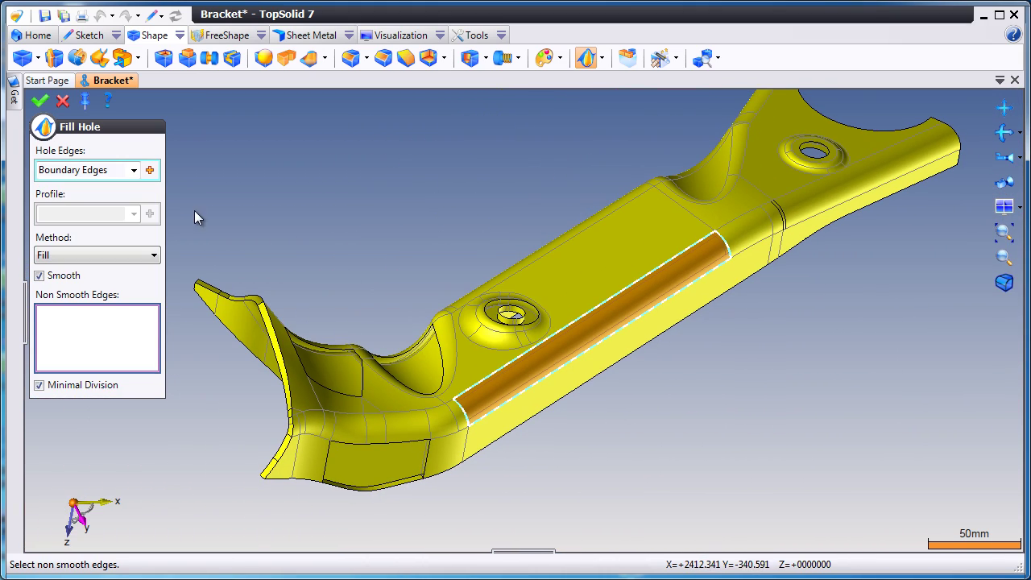
{"action": "left_click", "coordinate": [40, 101]}
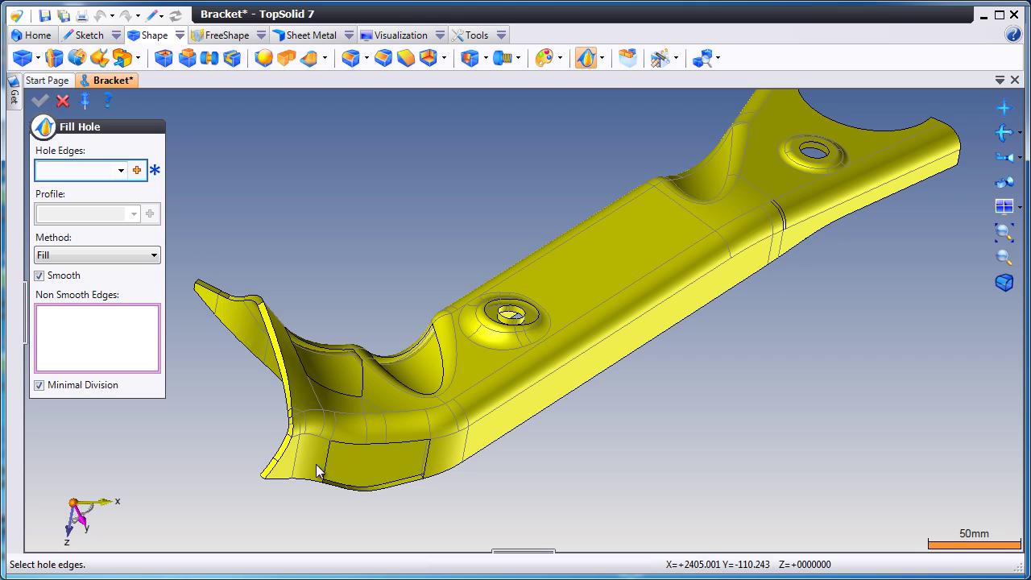
Fill the four-sided opening in the bracket's curved end wall with Smooth disabled, ending the Fill Hole command
{"action": "scroll", "coordinate": [375, 512], "scroll_direction": "up", "scroll_amount": 3}
{"action": "scroll", "coordinate": [375, 510], "scroll_direction": "up", "scroll_amount": 3}
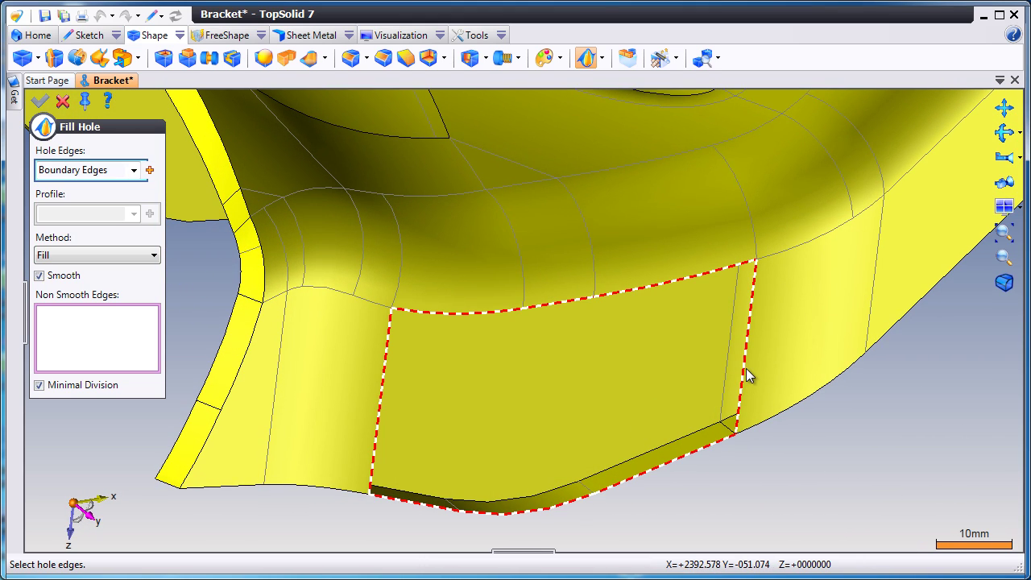
{"action": "left_click", "coordinate": [673, 430]}
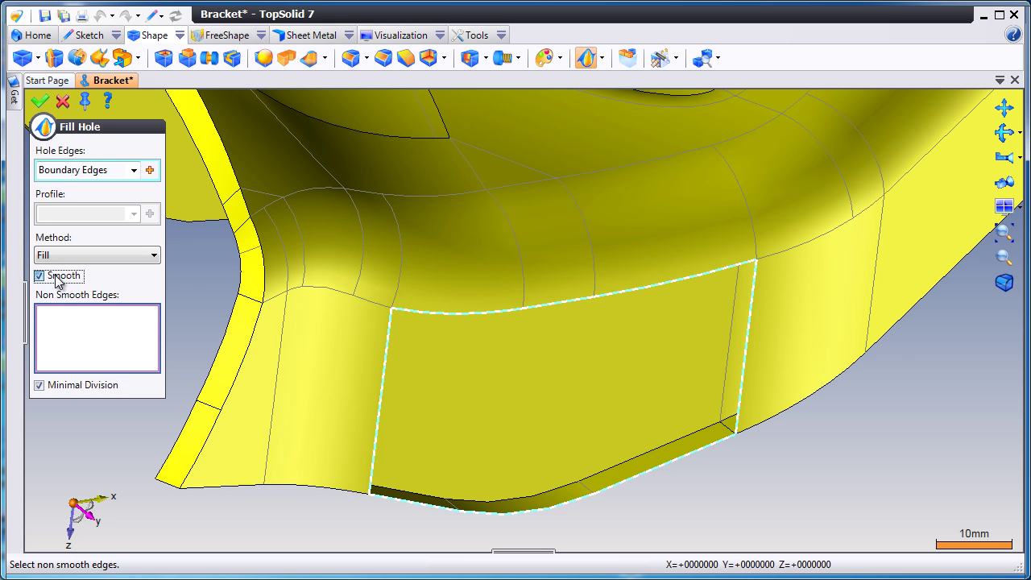
{"action": "left_click", "coordinate": [39, 276]}
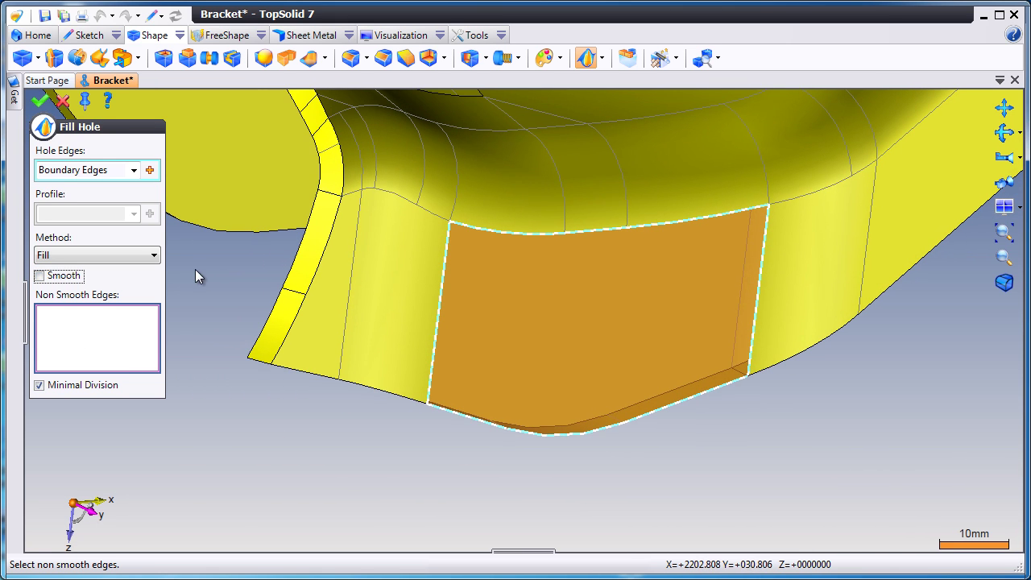
{"action": "left_click", "coordinate": [38, 102]}
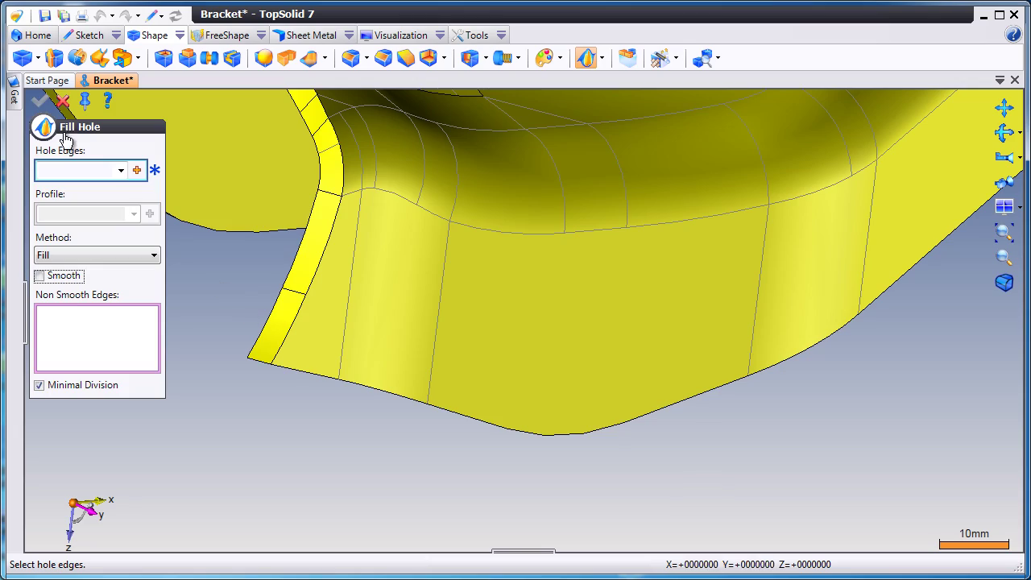
{"action": "left_click", "coordinate": [64, 102]}
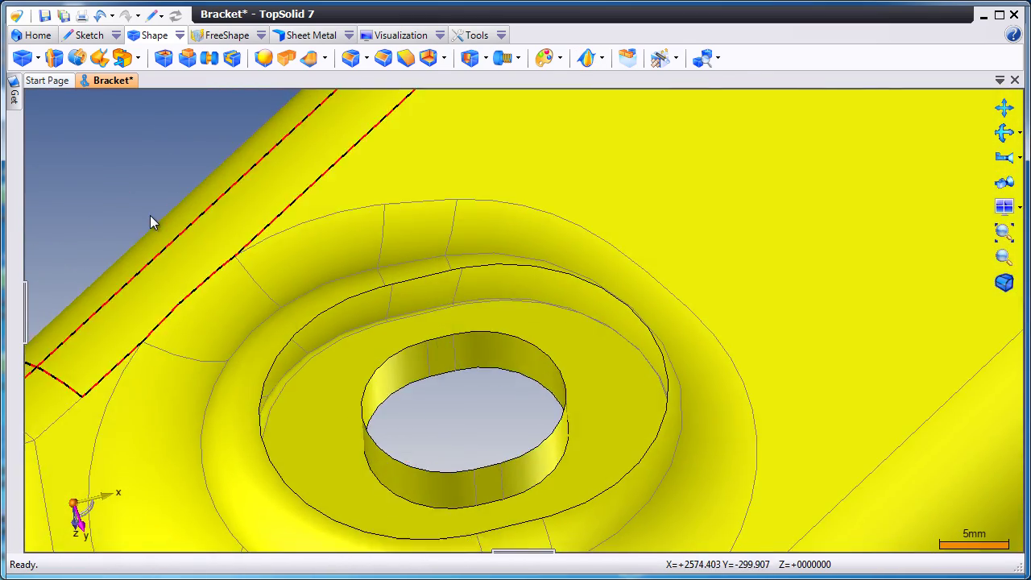
Loft a surface between the boss's inner rim and the slotted hole's upper edge, aligning the profiles' start points
{"action": "left_click", "coordinate": [138, 59]}
{"action": "left_click", "coordinate": [139, 59]}
{"action": "left_click", "coordinate": [99, 58]}
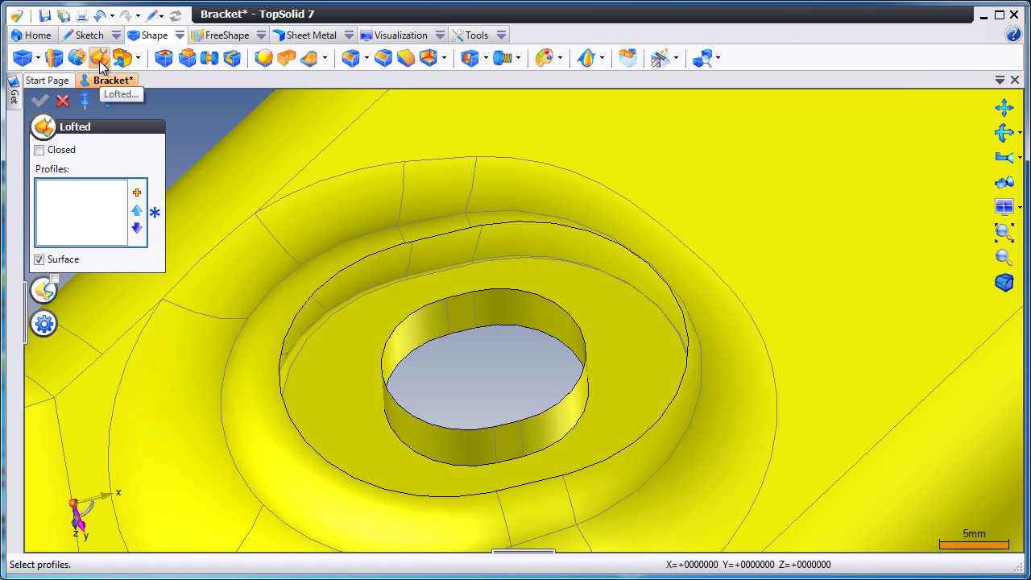
{"action": "left_click", "coordinate": [518, 491]}
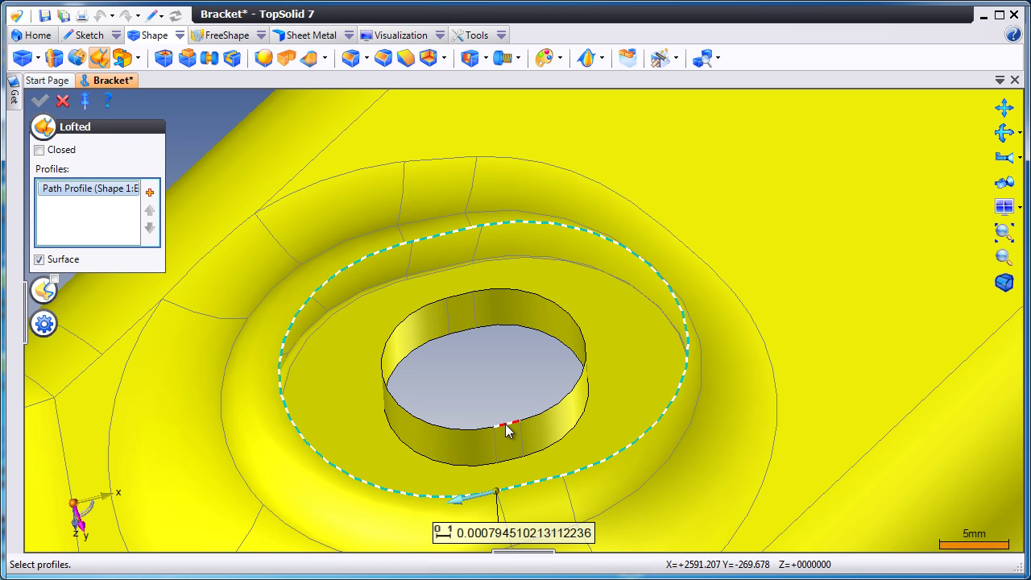
{"action": "left_click", "coordinate": [506, 430]}
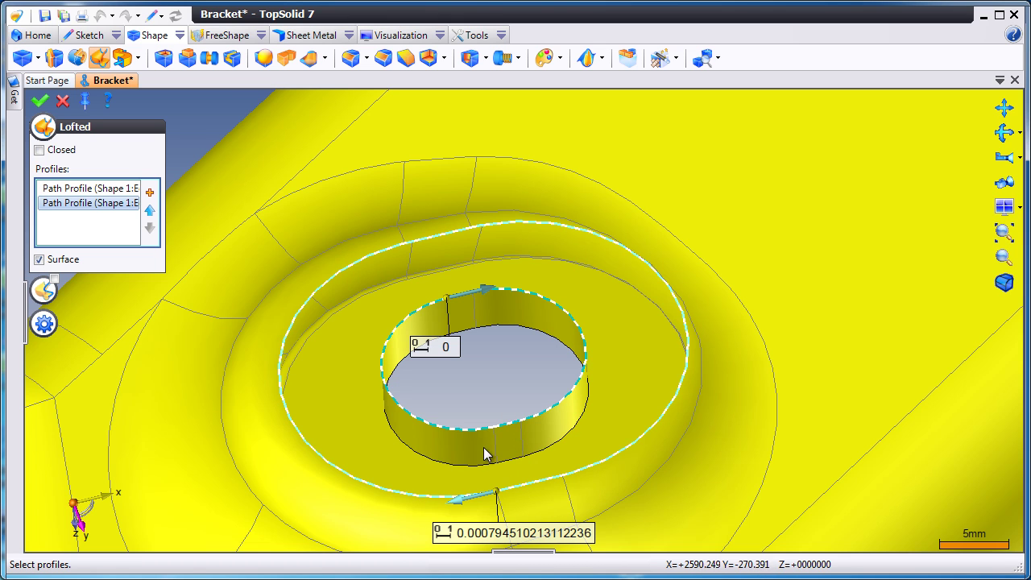
{"action": "left_click_drag", "start_coordinate": [492, 491], "coordinate": [389, 492]}
{"action": "left_click_drag", "start_coordinate": [297, 351], "coordinate": [353, 278]}
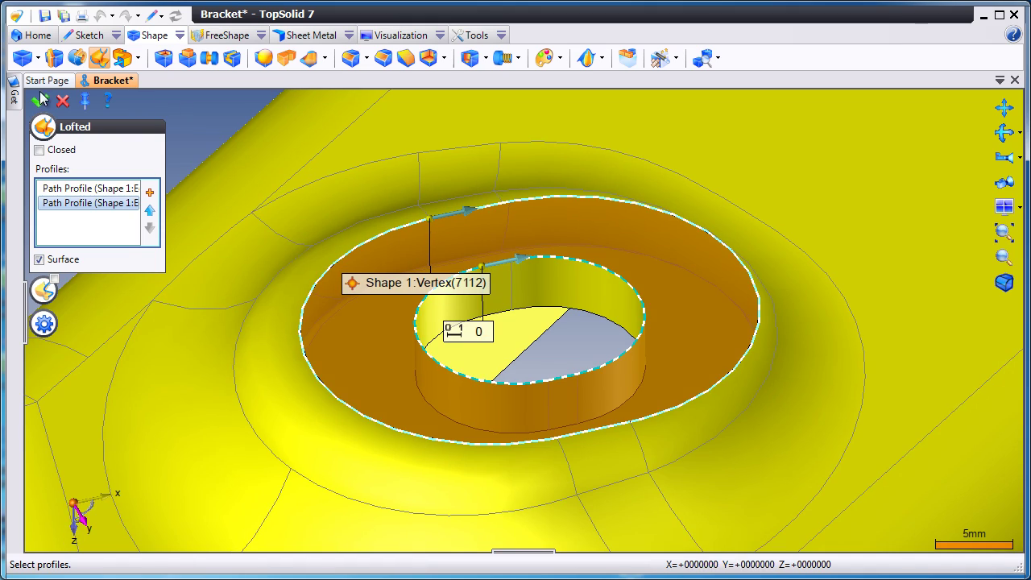
{"action": "left_click", "coordinate": [41, 100]}
{"action": "left_click", "coordinate": [64, 101]}
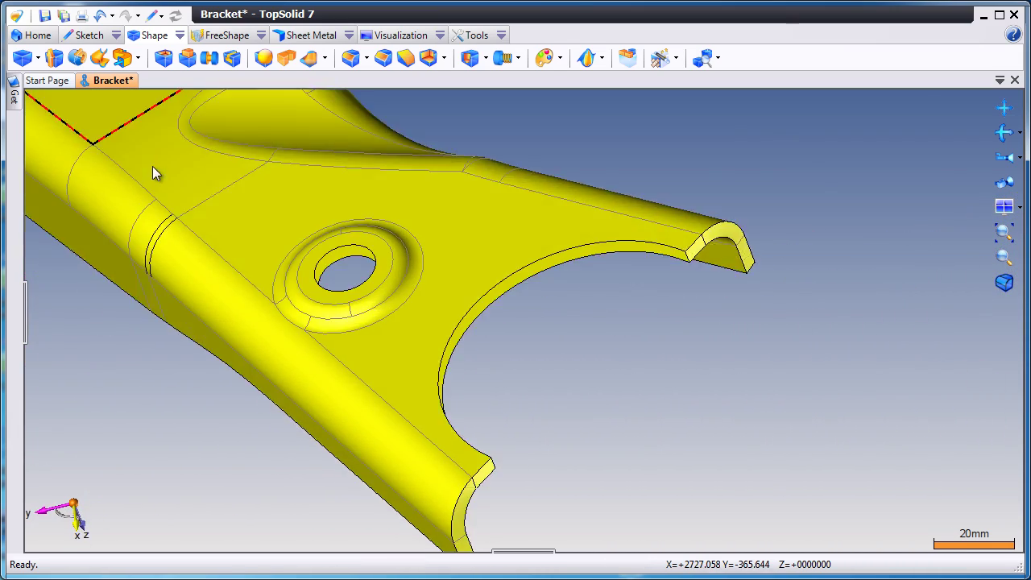
Loft surfaces between the upper and lower edges of the round hole near the arc cutout, covering both halves of its wall
{"action": "left_click", "coordinate": [99, 58]}
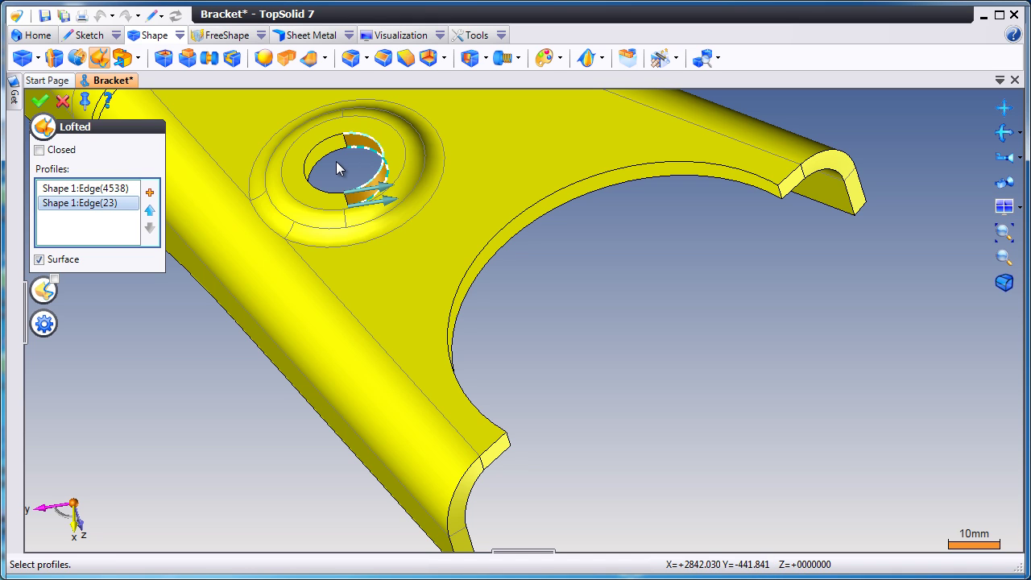
{"action": "right_click", "coordinate": [336, 161]}
{"action": "left_click", "coordinate": [343, 161]}
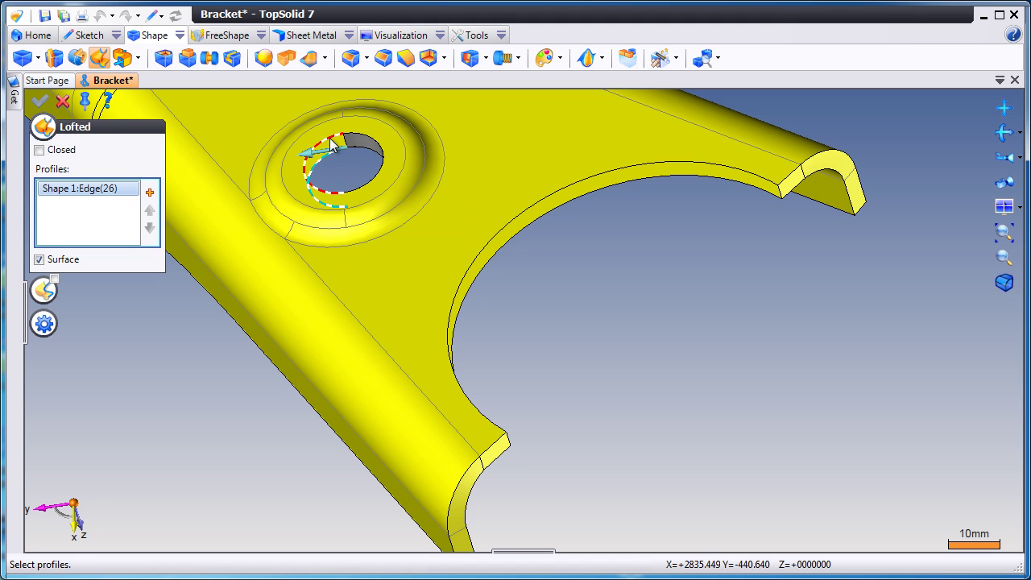
{"action": "left_click", "coordinate": [333, 166]}
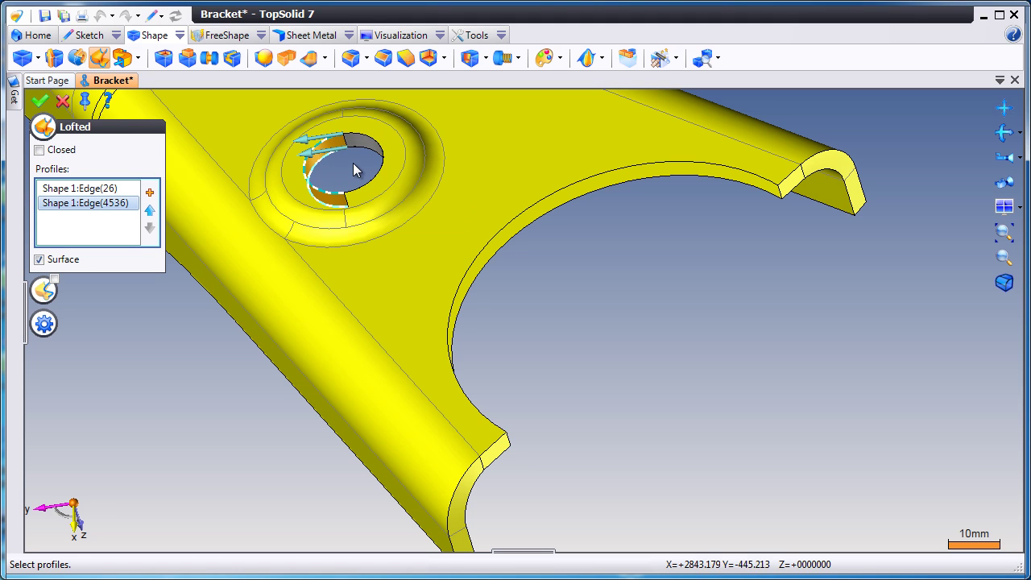
{"action": "right_click", "coordinate": [354, 169]}
{"action": "left_click", "coordinate": [363, 182]}
Loft a surface between the two long edges of the large arc cutout, ending the Lofted command
{"action": "left_click", "coordinate": [508, 240]}
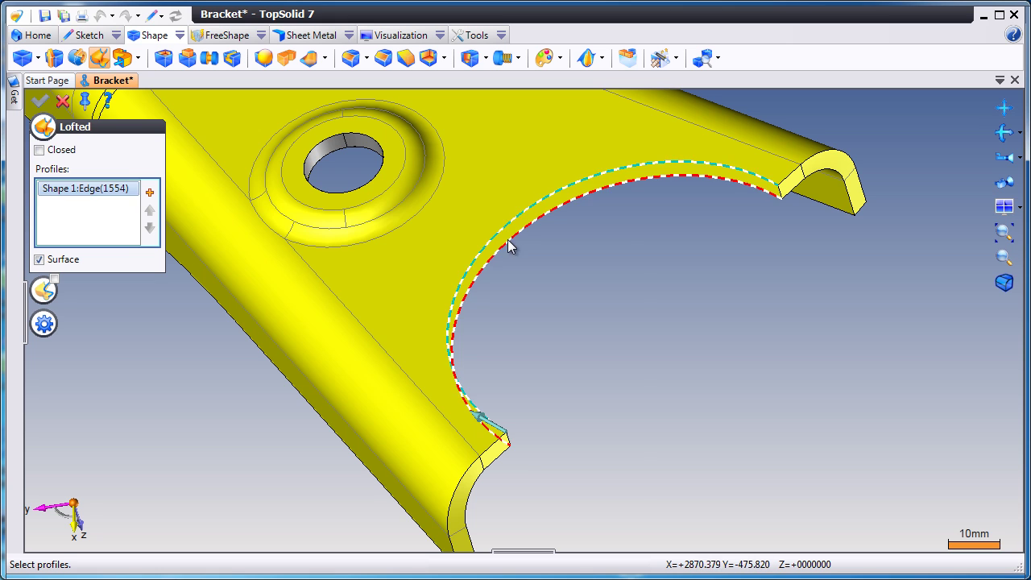
{"action": "left_click", "coordinate": [508, 241]}
{"action": "right_click", "coordinate": [659, 242]}
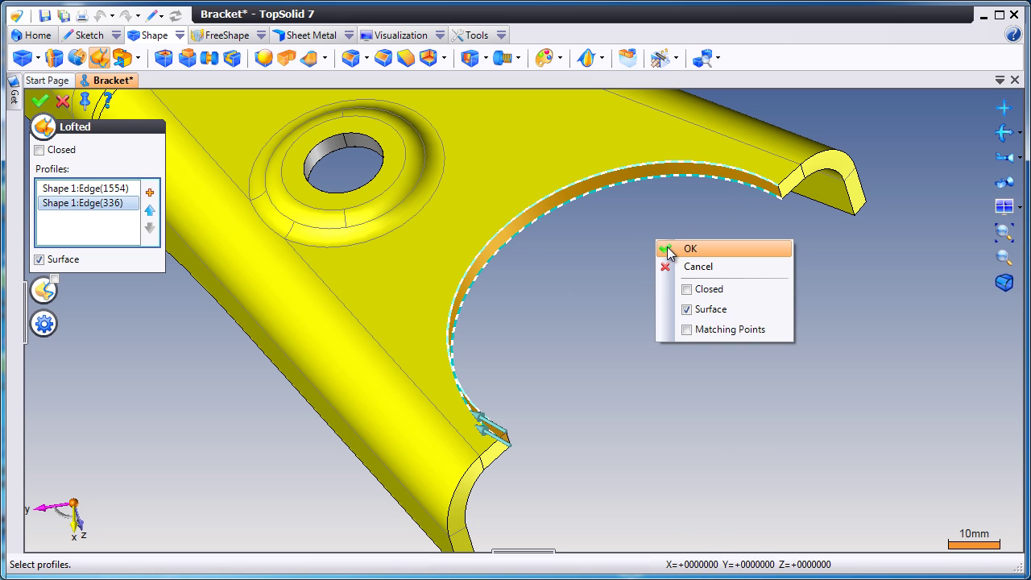
{"action": "left_click", "coordinate": [684, 266]}
{"action": "left_click", "coordinate": [64, 101]}
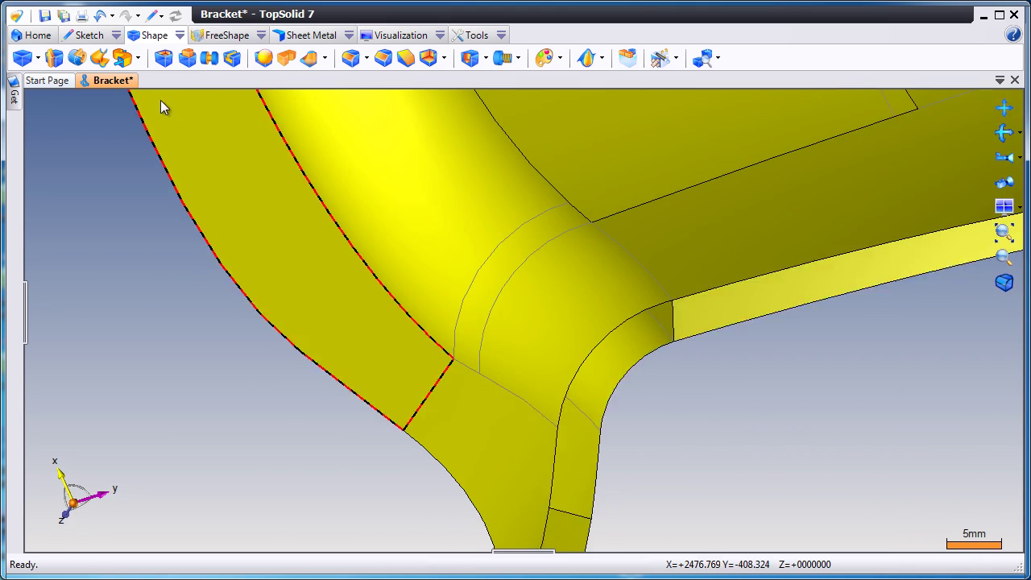
Create a Constrained surface bounded by the edges of the curved opening in the bracket's end thickness, without Automatic Tangent
{"action": "left_click", "coordinate": [138, 57]}
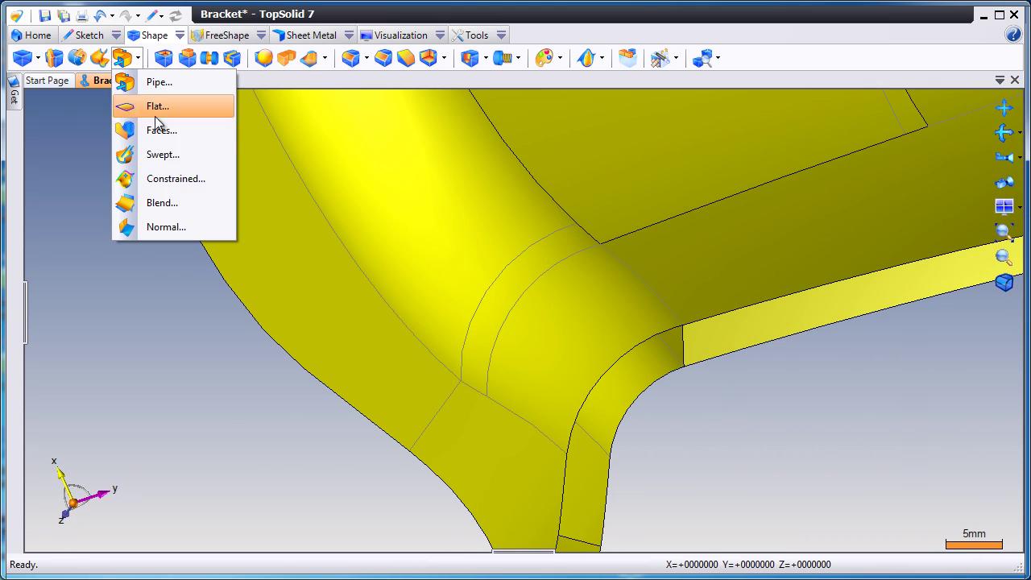
{"action": "left_click", "coordinate": [175, 177]}
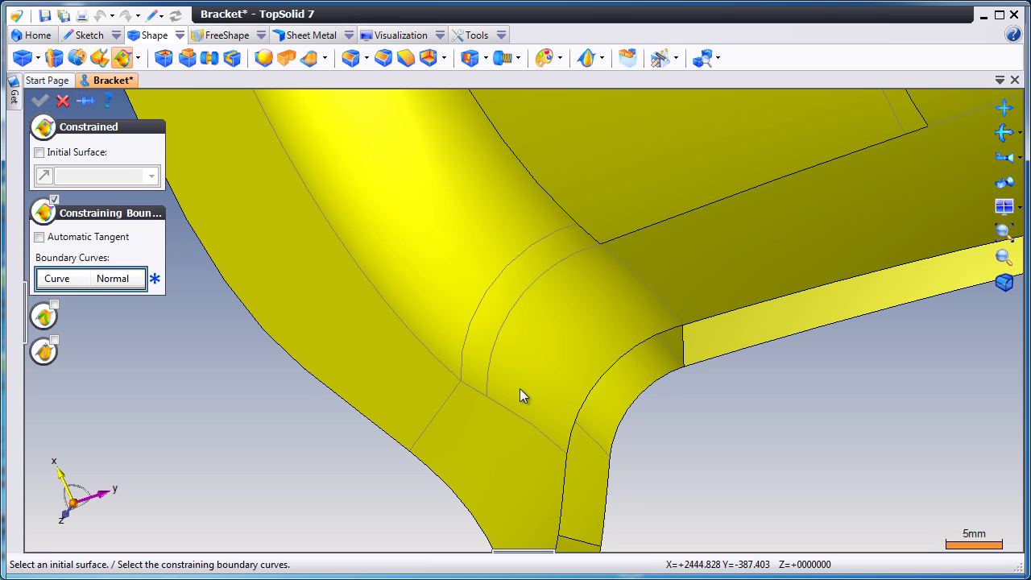
{"action": "left_click", "coordinate": [568, 356]}
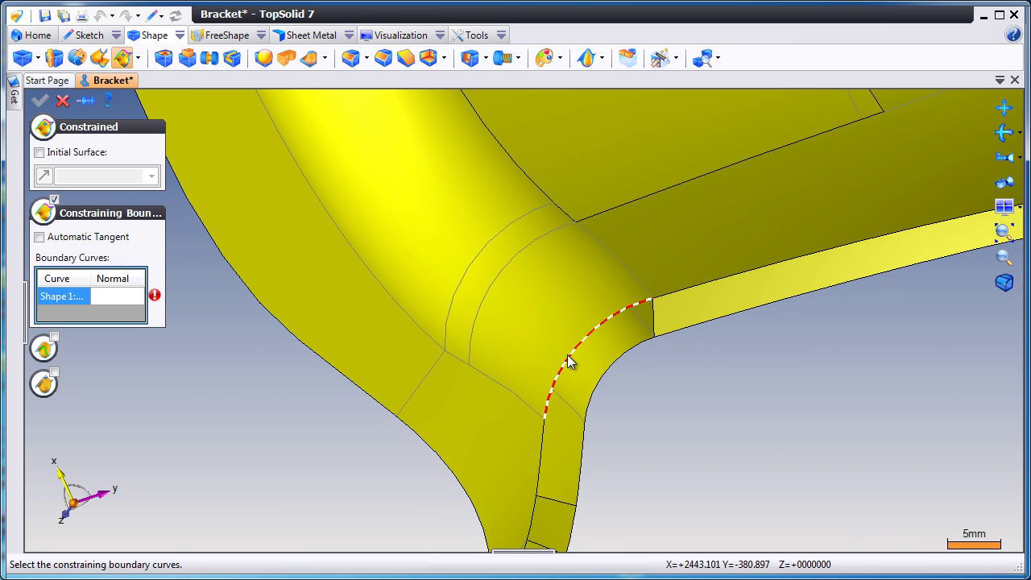
{"action": "left_click", "coordinate": [543, 441]}
{"action": "left_click", "coordinate": [560, 506]}
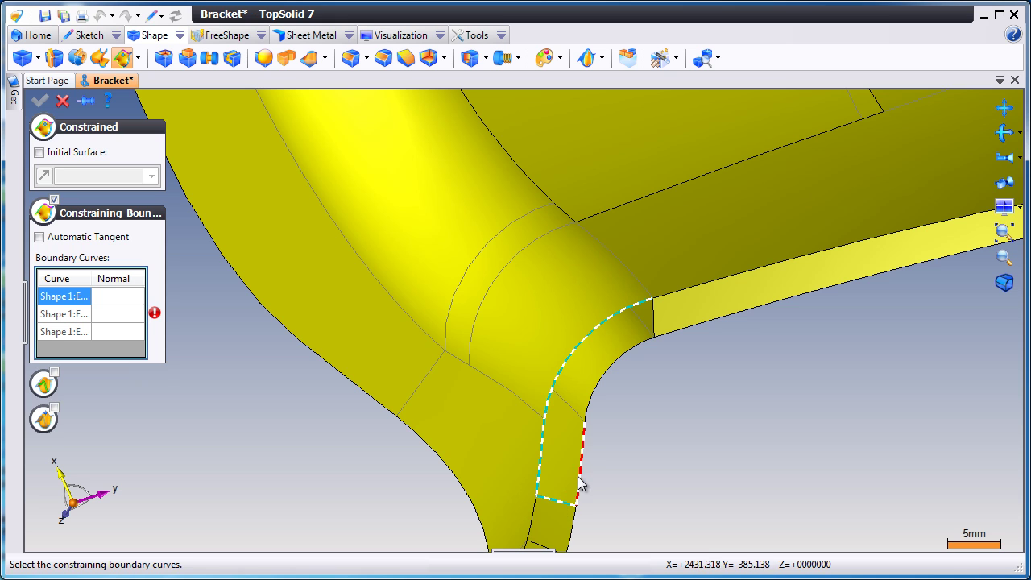
{"action": "left_click", "coordinate": [579, 475]}
{"action": "left_click", "coordinate": [604, 385]}
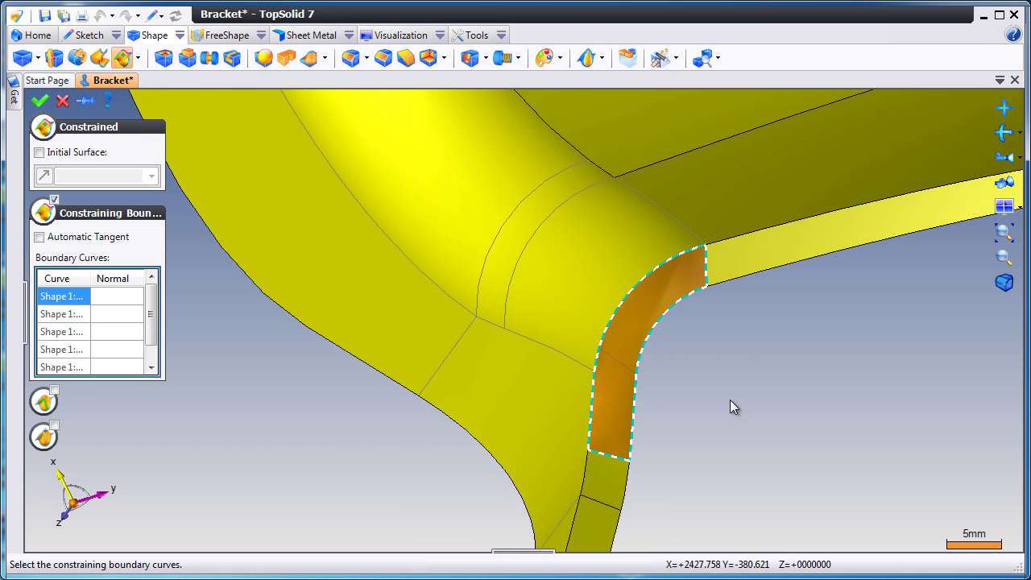
{"action": "key", "text": "Return"}
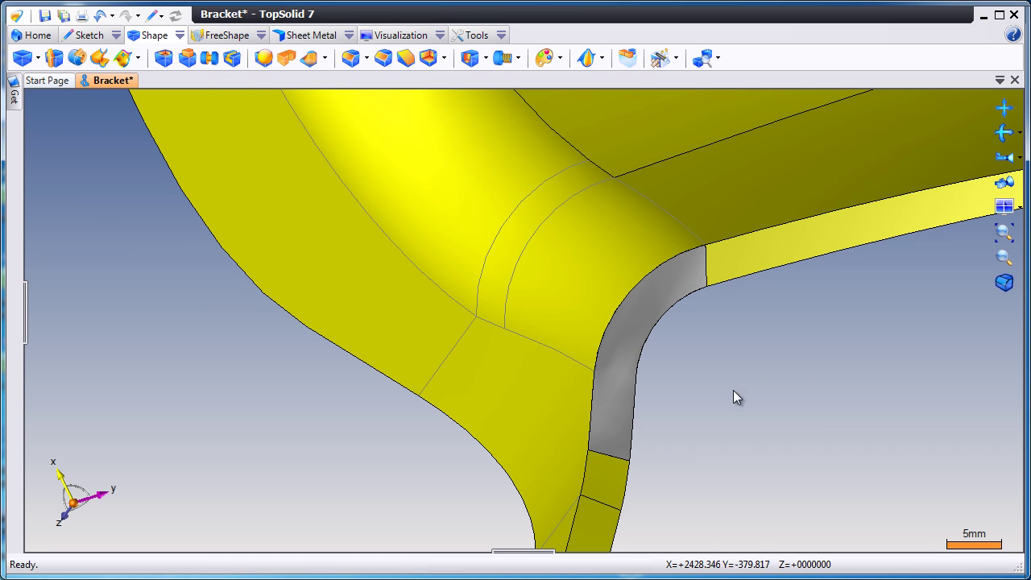
Try to fill the four-sided opening near the bracket's curved end using the Fill method with Smooth enabled
{"action": "scroll", "coordinate": [355, 269], "scroll_direction": "down", "scroll_amount": 2}
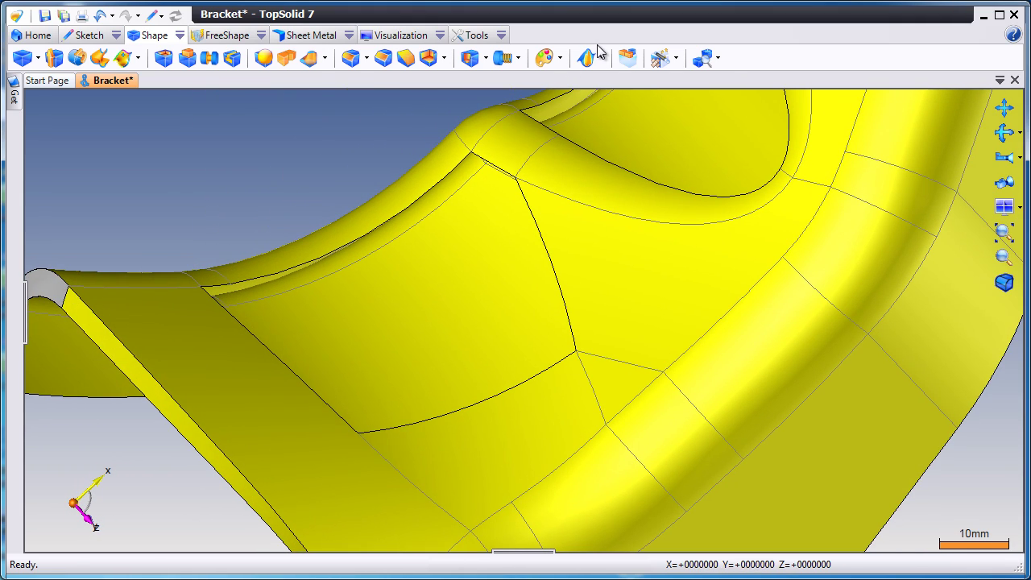
{"action": "left_click", "coordinate": [586, 57]}
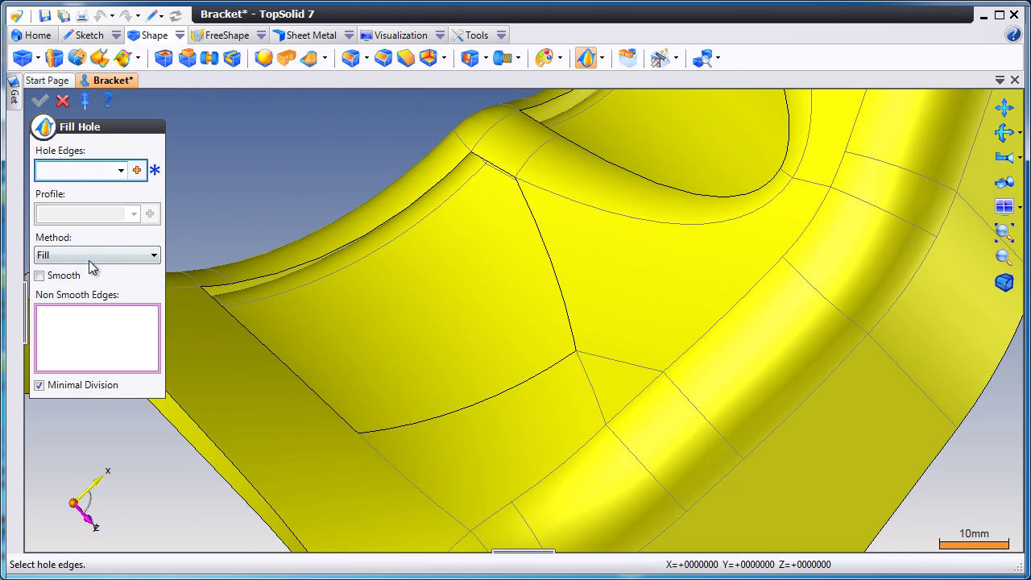
{"action": "left_click", "coordinate": [253, 279]}
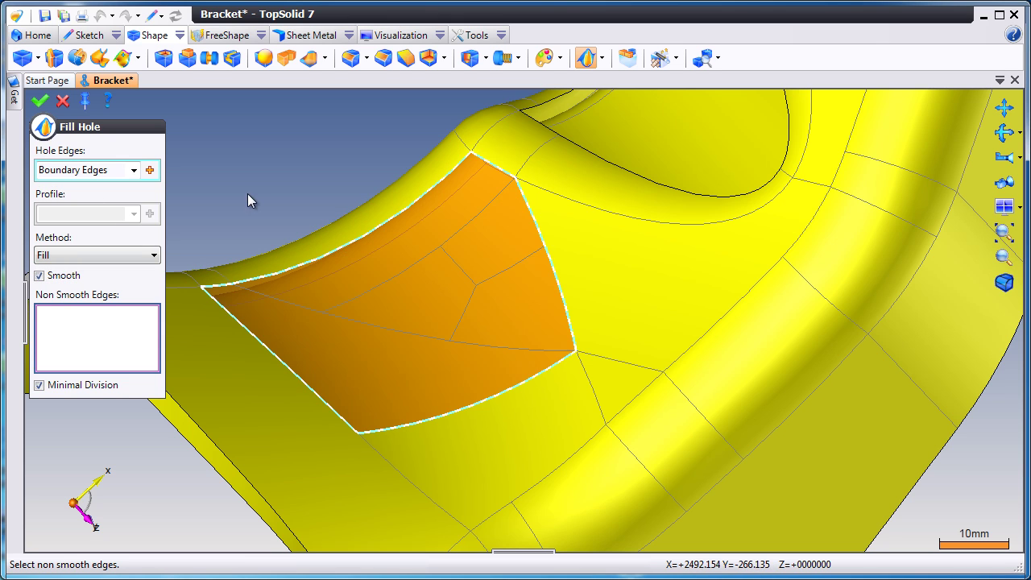
{"action": "right_click", "coordinate": [258, 178]}
{"action": "left_click", "coordinate": [257, 178]}
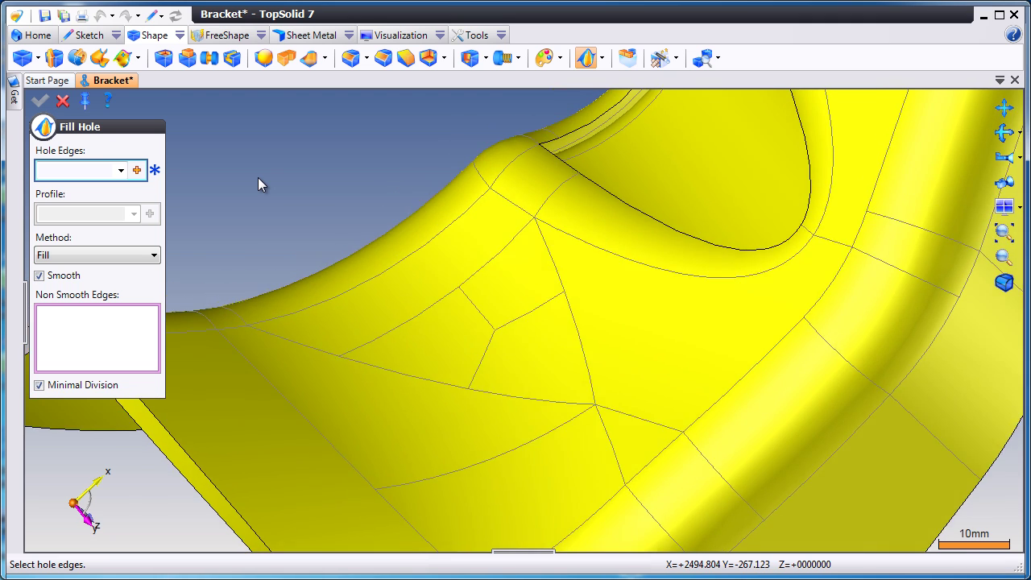
{"action": "left_click", "coordinate": [61, 100]}
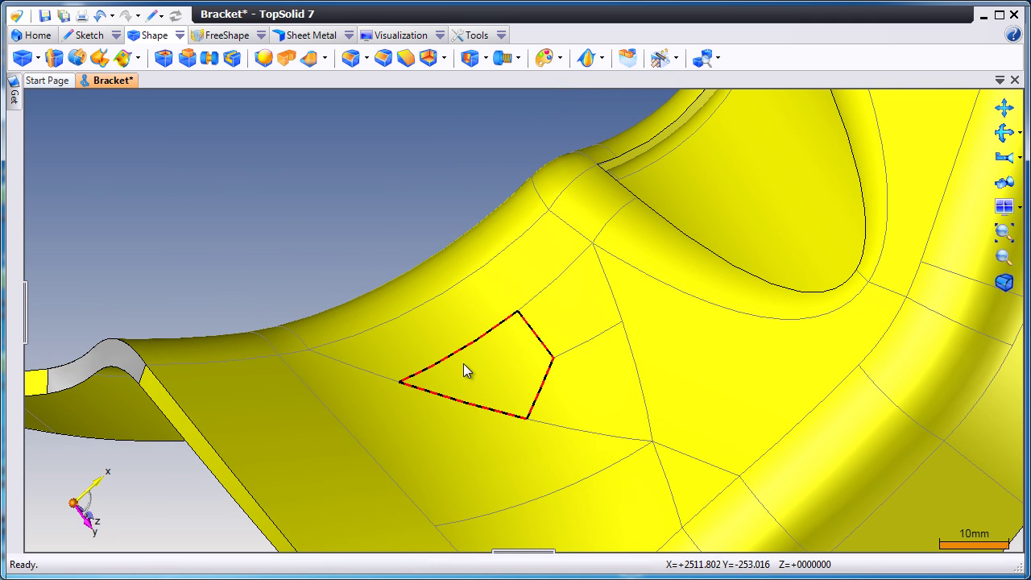
{"action": "left_click", "coordinate": [104, 16]}
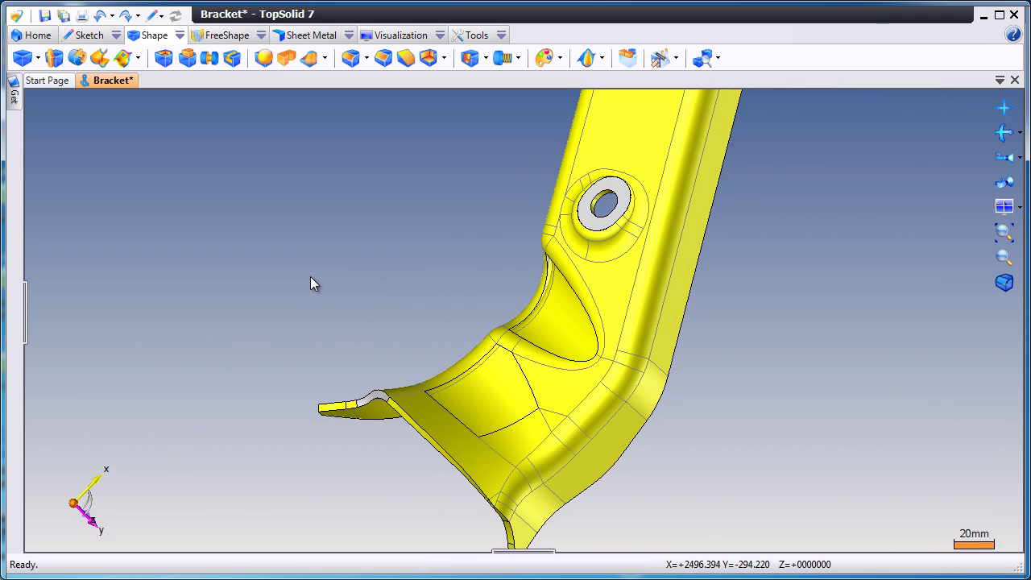
Sew the slotted hole's ring, curved end surface, arc cutout surface and both round-hole wall surfaces to the bracket shape with 0.01 mm tolerance
{"action": "left_click", "coordinate": [678, 59]}
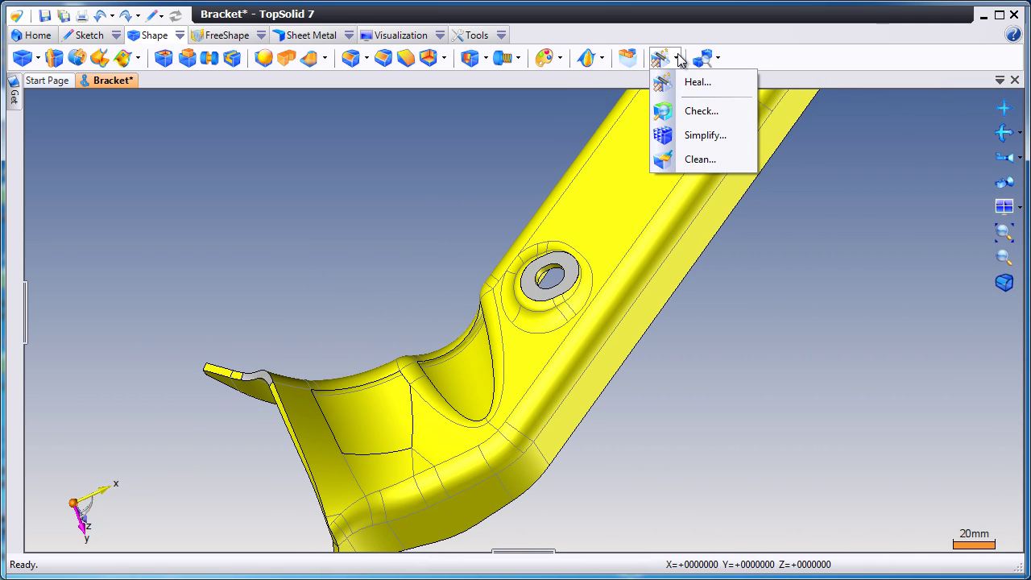
{"action": "left_click", "coordinate": [606, 60]}
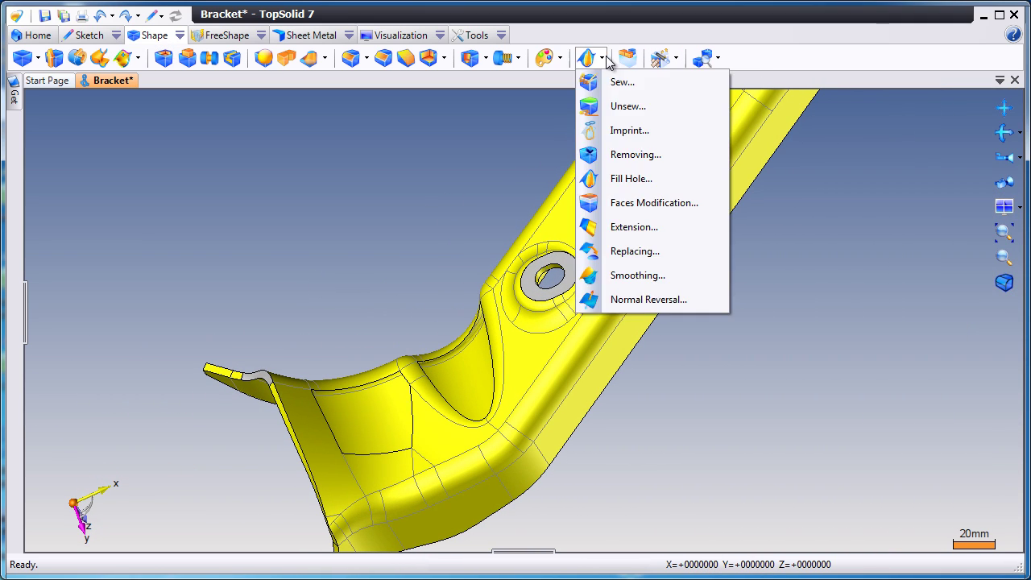
{"action": "left_click", "coordinate": [637, 85]}
{"action": "left_click", "coordinate": [598, 165]}
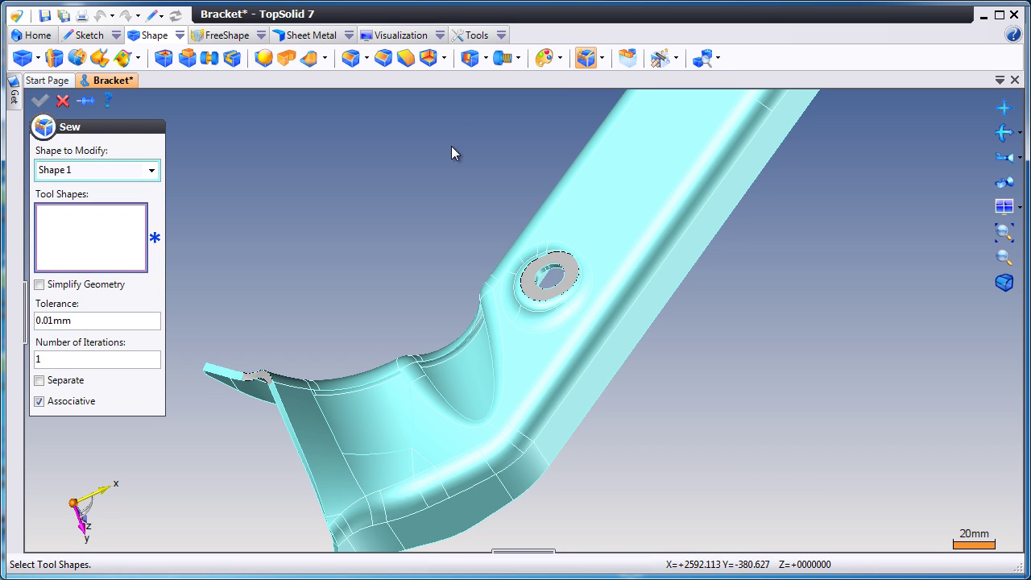
{"action": "left_click", "coordinate": [538, 274]}
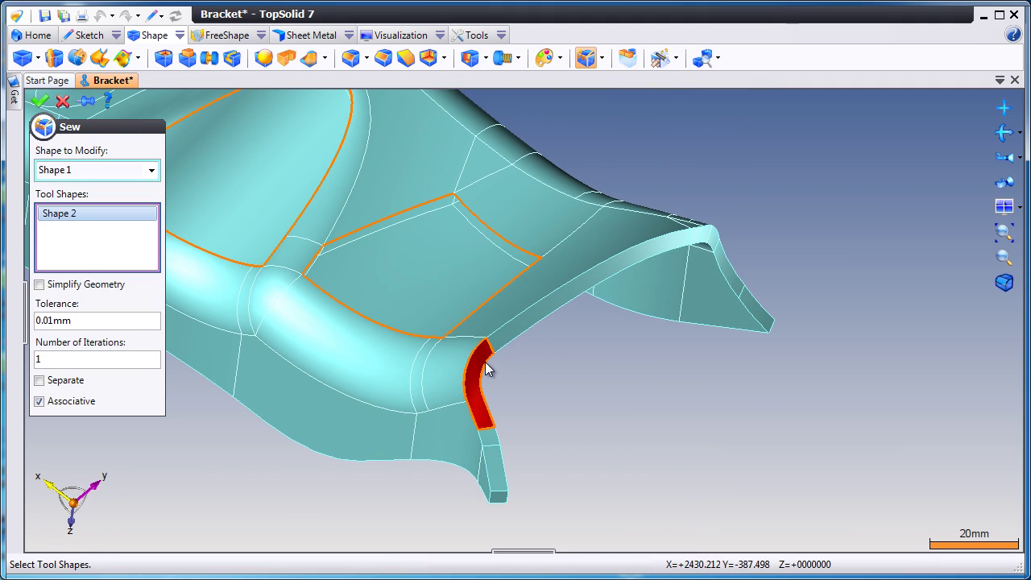
{"action": "left_click", "coordinate": [488, 369]}
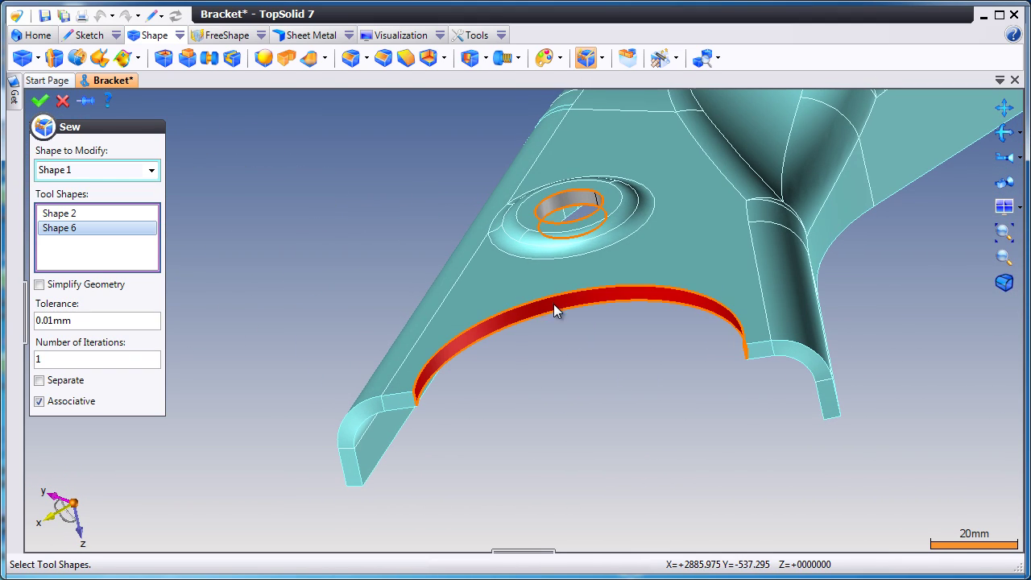
{"action": "left_click", "coordinate": [556, 301]}
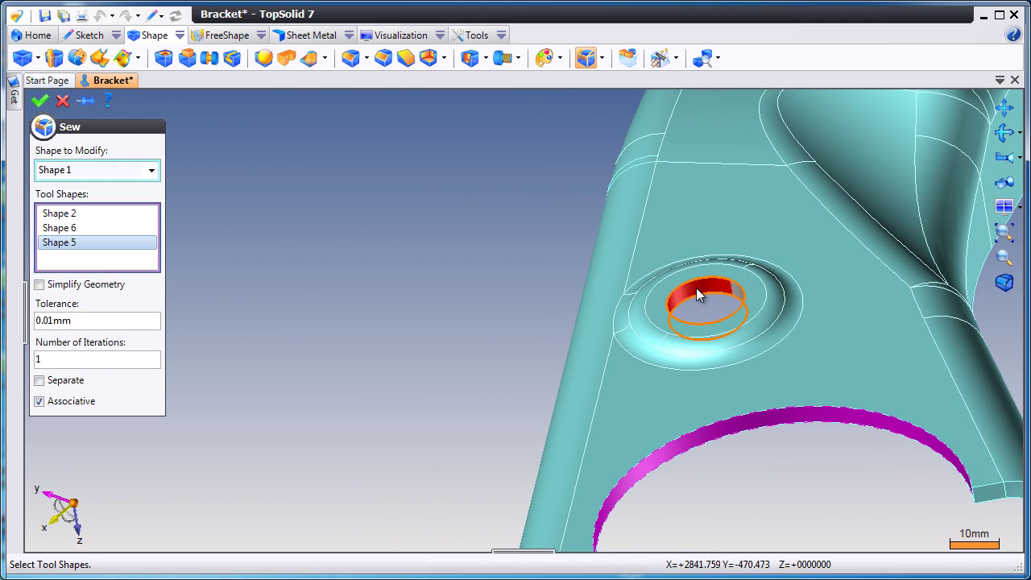
{"action": "left_click", "coordinate": [698, 286]}
{"action": "left_click", "coordinate": [700, 290]}
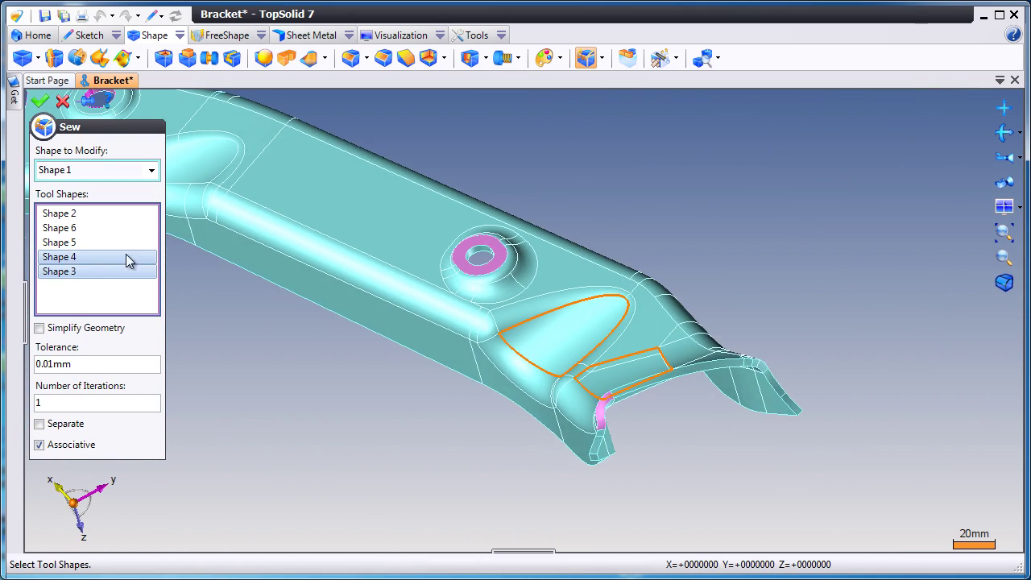
{"action": "left_click", "coordinate": [35, 97]}
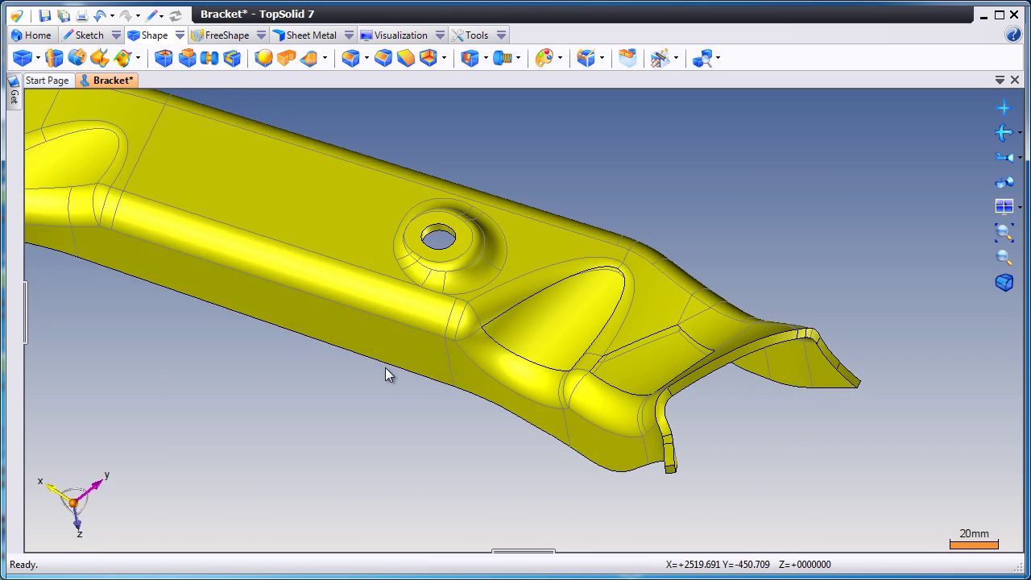
Copy the inner faces behind the rounded triangular opening and the four-sided opening as trimmed surfaces colored spring green
{"action": "scroll", "coordinate": [386, 375], "scroll_direction": "up", "scroll_amount": 5}
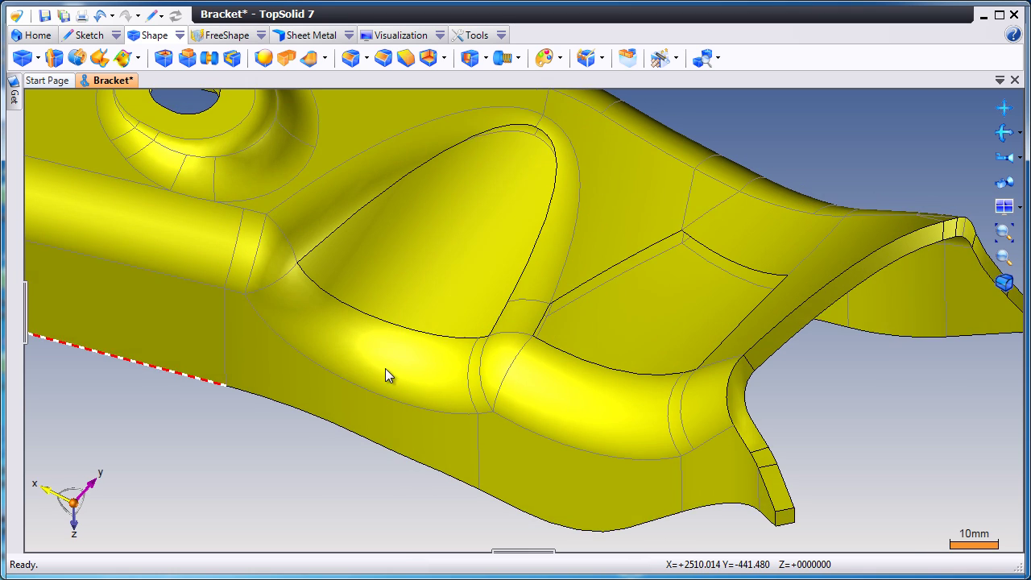
{"action": "left_click", "coordinate": [137, 58]}
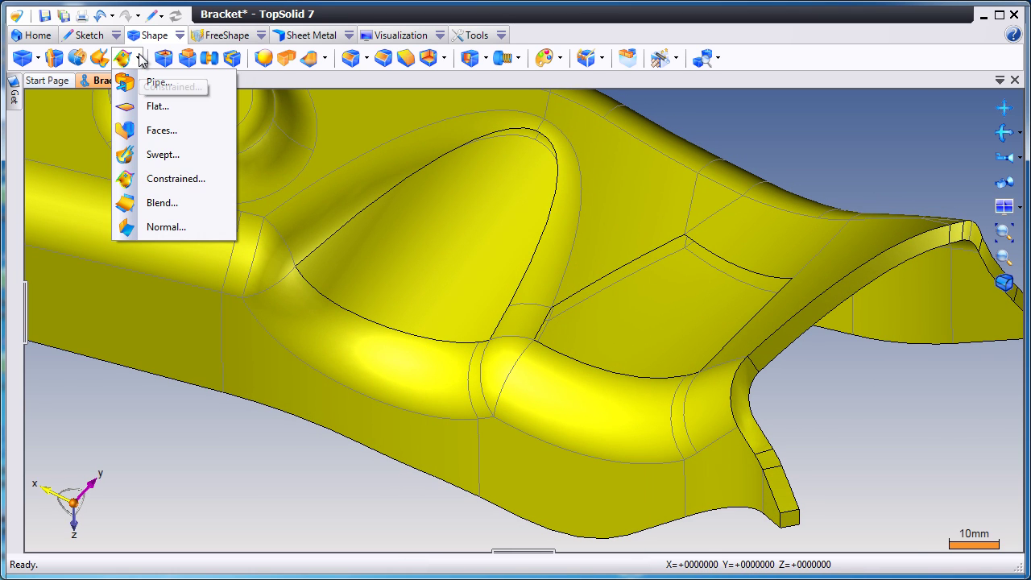
{"action": "left_click", "coordinate": [175, 135]}
{"action": "left_click", "coordinate": [43, 353]}
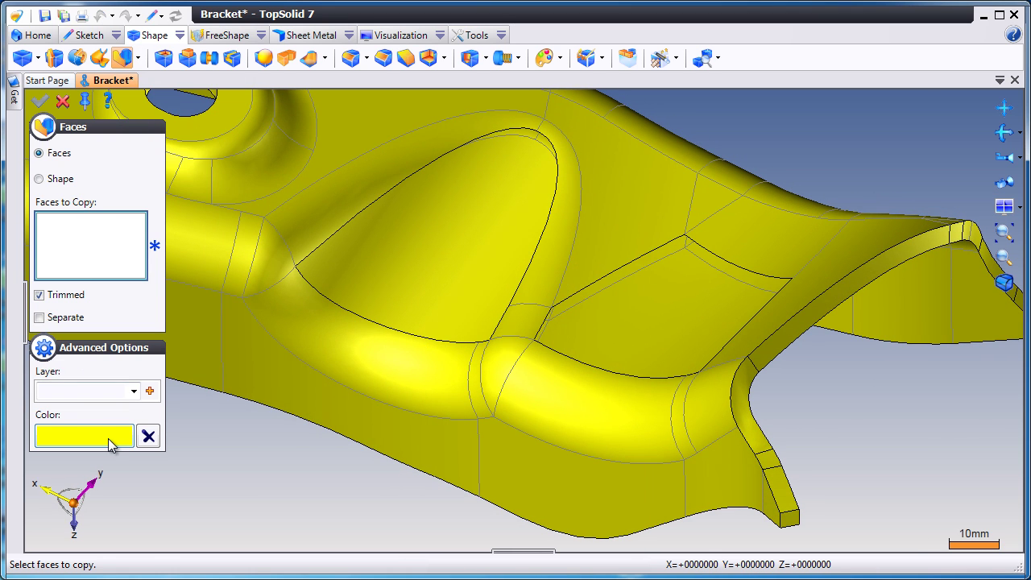
{"action": "left_click", "coordinate": [84, 436]}
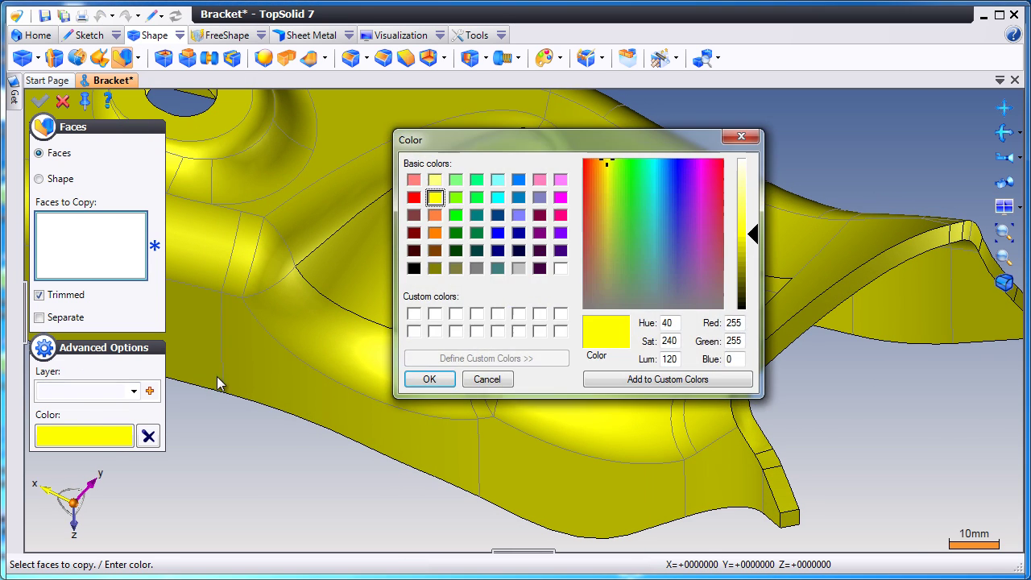
{"action": "left_click", "coordinate": [477, 184]}
{"action": "left_click", "coordinate": [429, 380]}
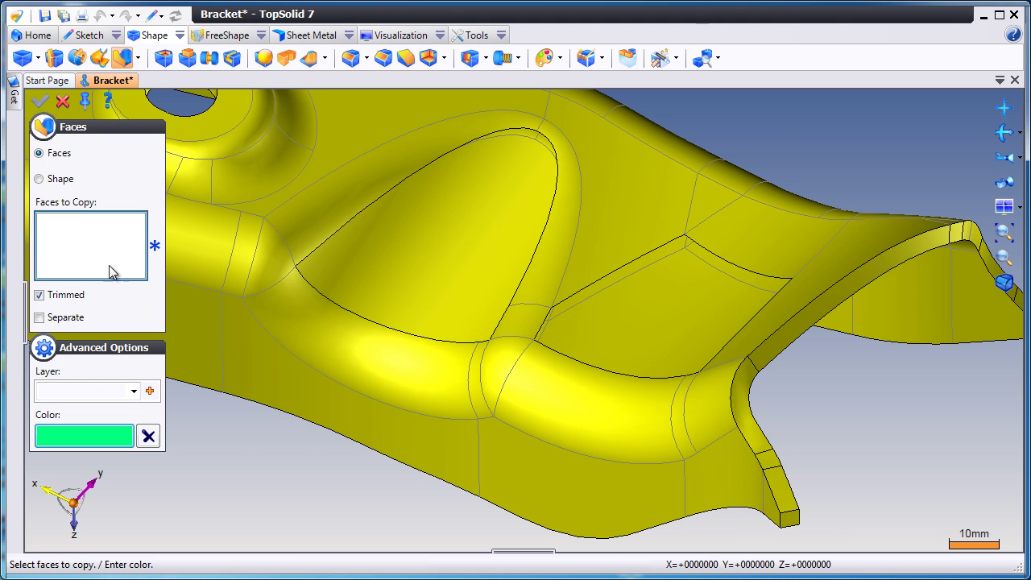
{"action": "left_click", "coordinate": [442, 245]}
{"action": "left_click", "coordinate": [41, 102]}
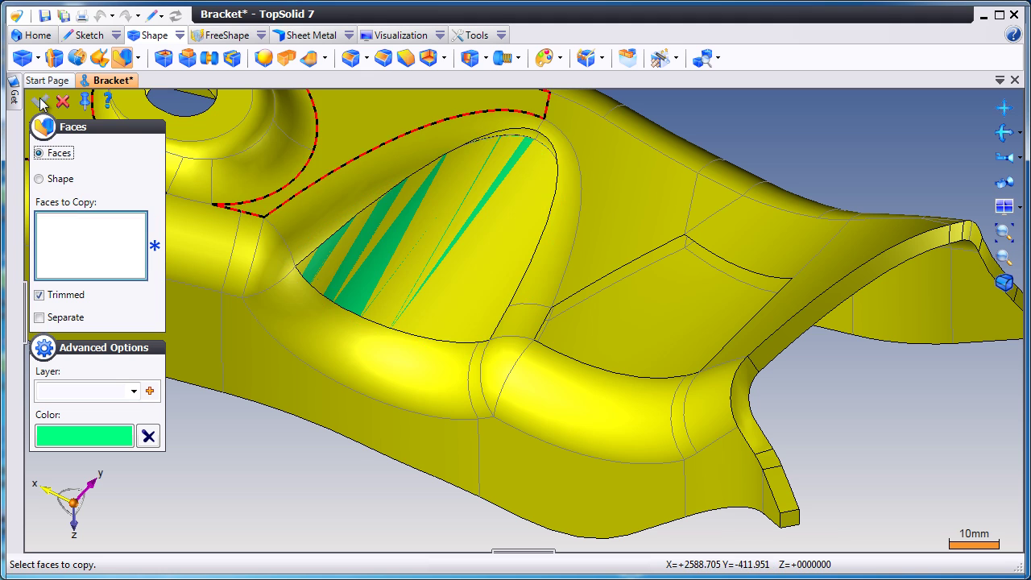
{"action": "left_click", "coordinate": [618, 342]}
{"action": "left_click", "coordinate": [40, 102]}
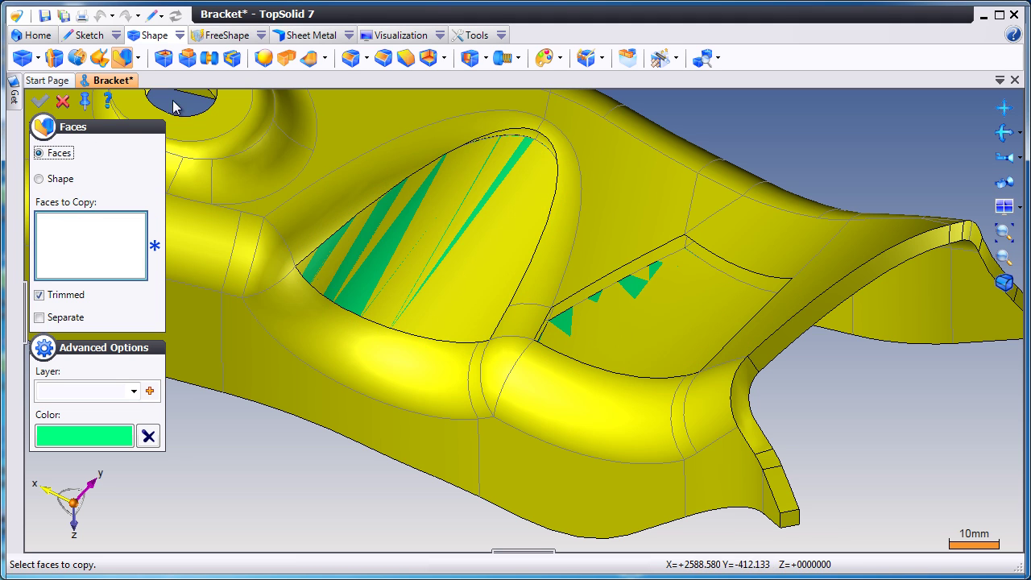
{"action": "left_click", "coordinate": [64, 102]}
Create an active entities filter that hides the bracket shape, leaving only the two copied green surfaces displayed
{"action": "left_click", "coordinate": [389, 36]}
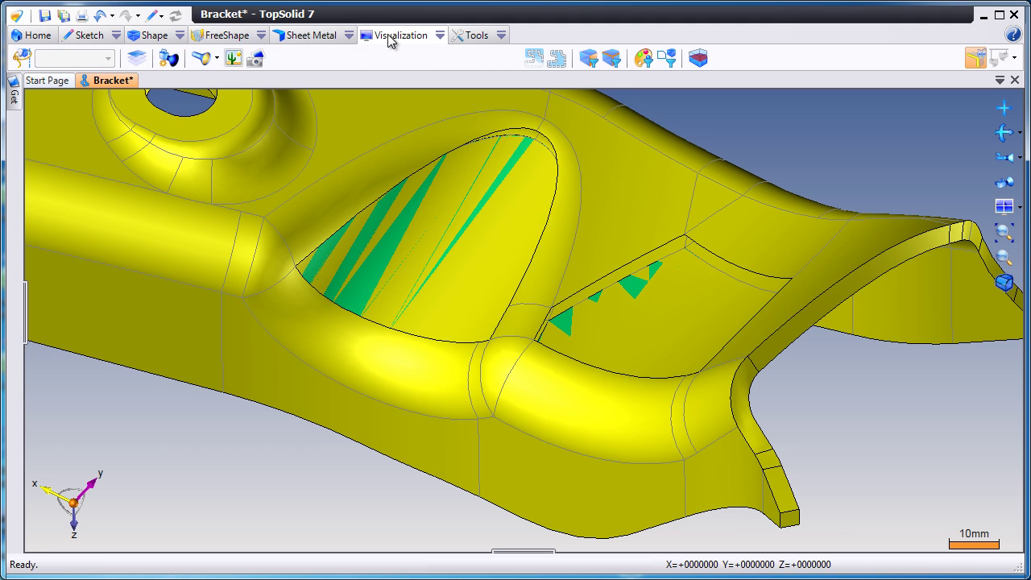
{"action": "left_click", "coordinate": [669, 60]}
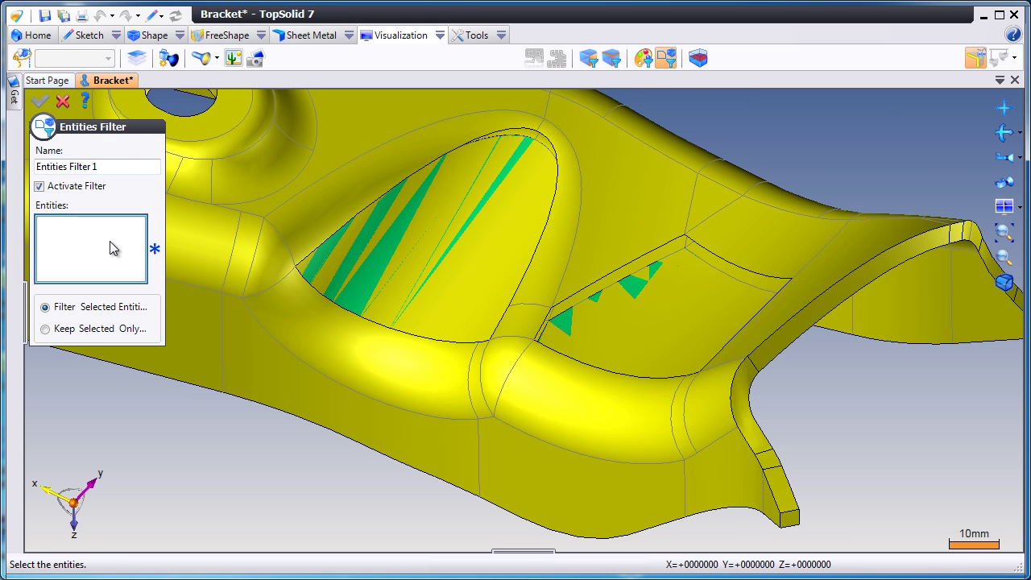
{"action": "left_click", "coordinate": [201, 268]}
{"action": "right_click", "coordinate": [189, 428]}
{"action": "left_click", "coordinate": [197, 435]}
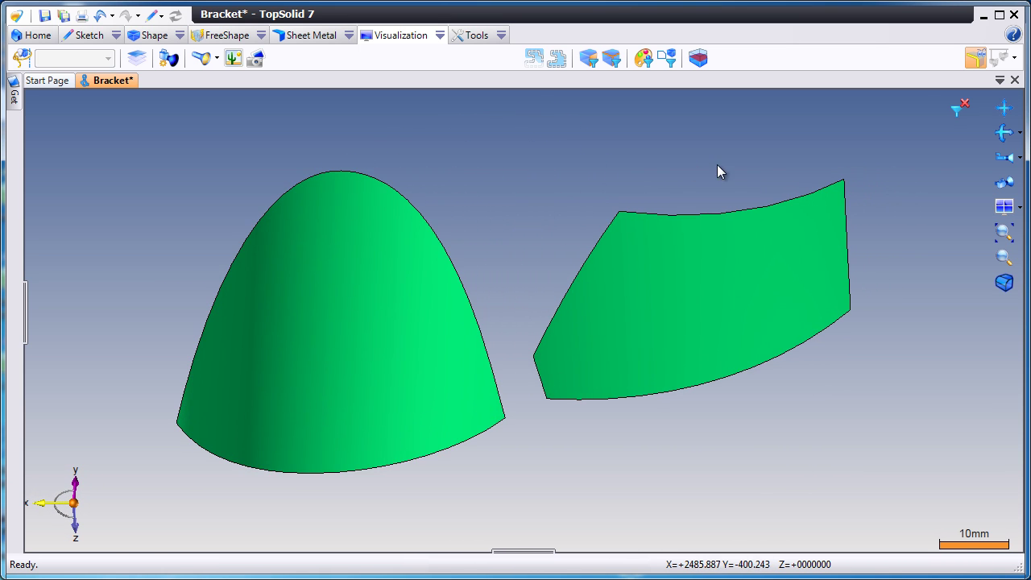
Deactivate the filter and measure the length of the short thickness edge at the tip of the bracket's curved end
{"action": "left_click", "coordinate": [960, 108]}
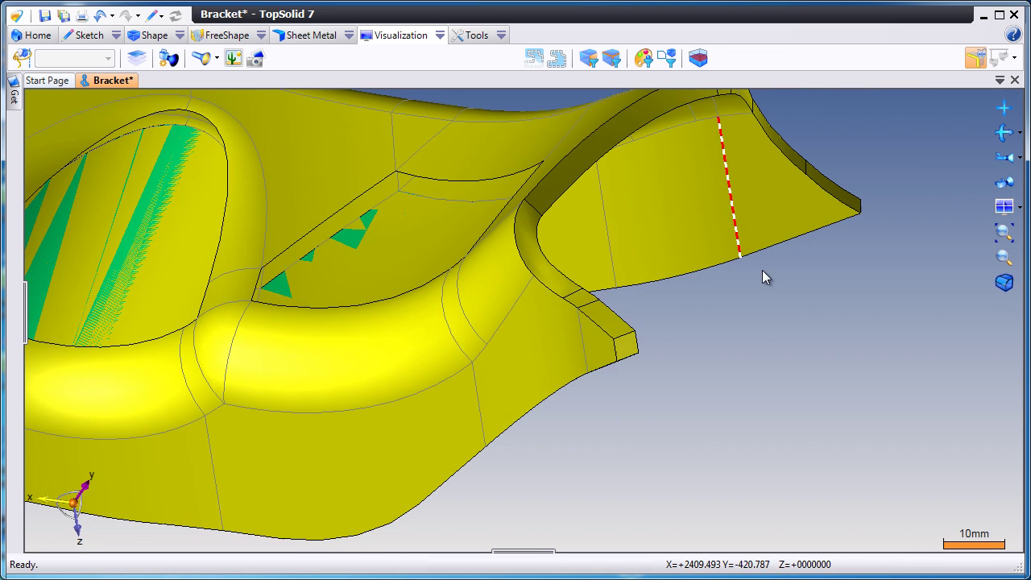
{"action": "right_click", "coordinate": [653, 353]}
{"action": "left_click", "coordinate": [682, 389]}
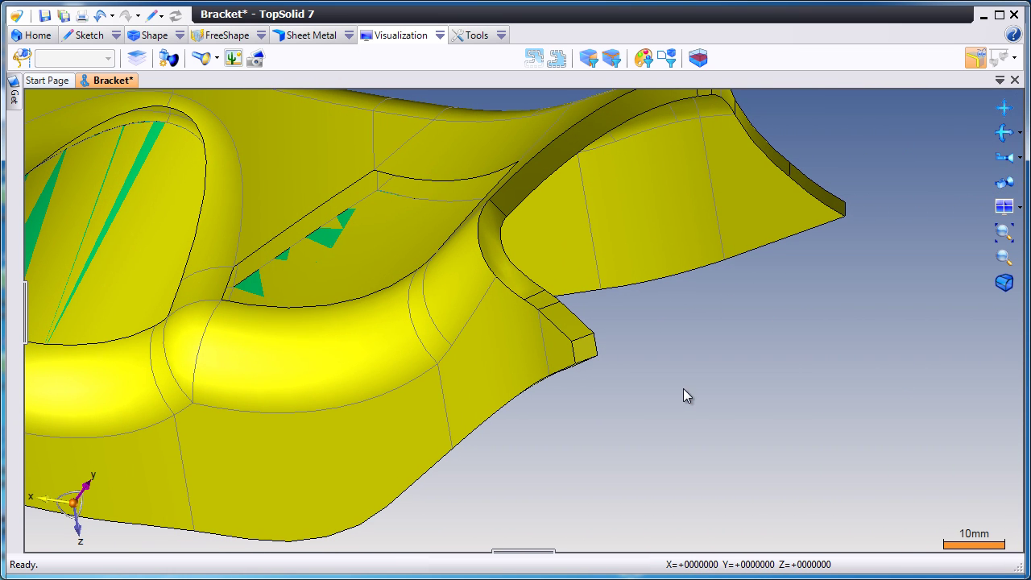
{"action": "left_click", "coordinate": [69, 153]}
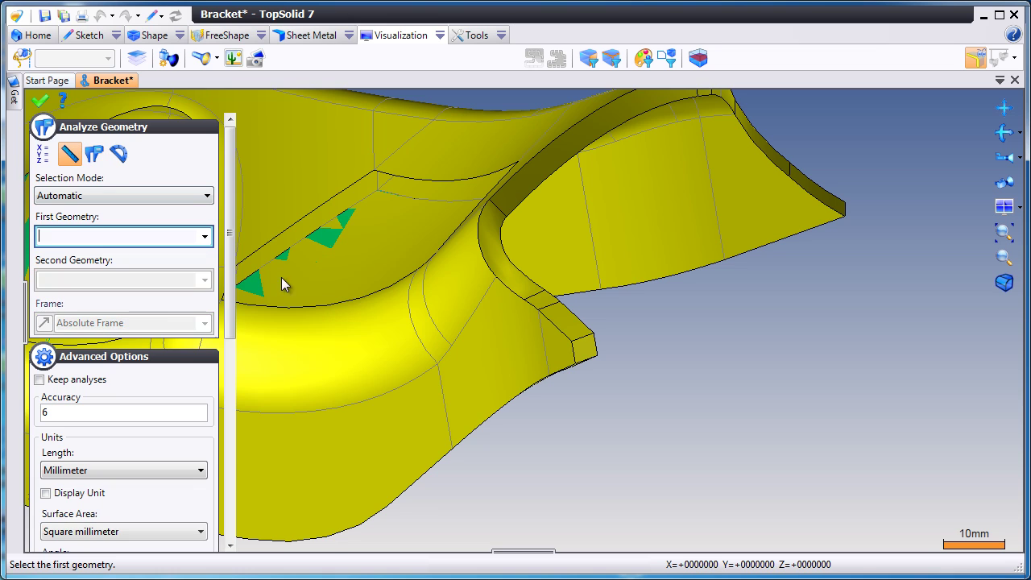
{"action": "scroll", "coordinate": [579, 337], "scroll_direction": "up", "scroll_amount": 2}
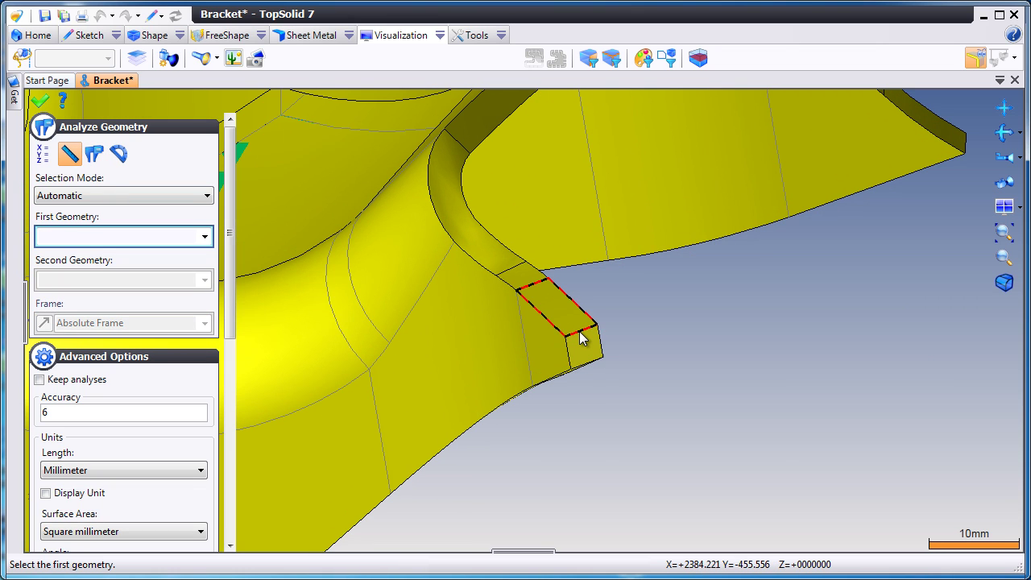
{"action": "left_click", "coordinate": [584, 337]}
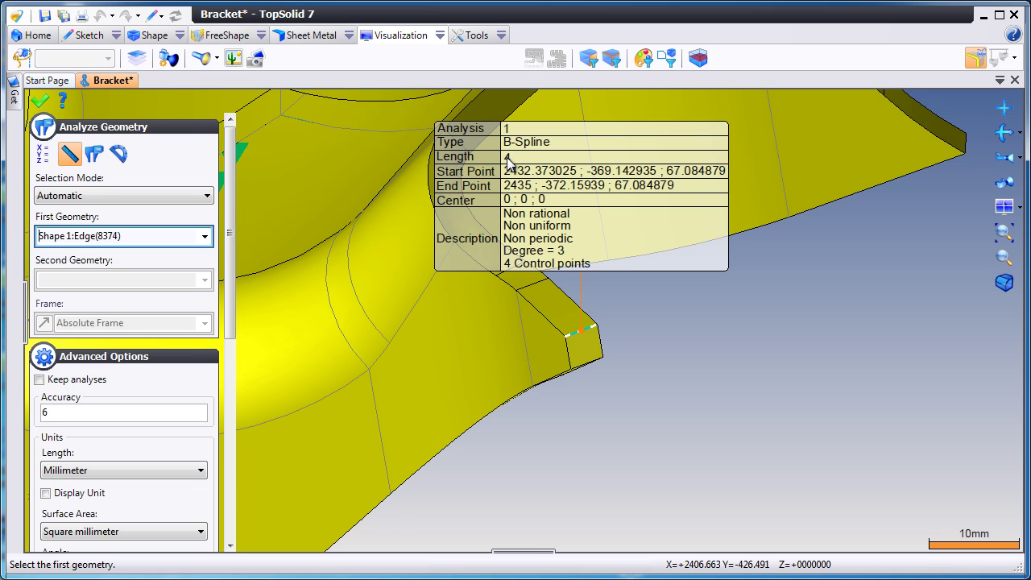
{"action": "key", "text": "Escape"}
Reactivate the entities filter that hides the bracket and fit the two copied surfaces in the view
{"action": "right_click", "coordinate": [728, 324]}
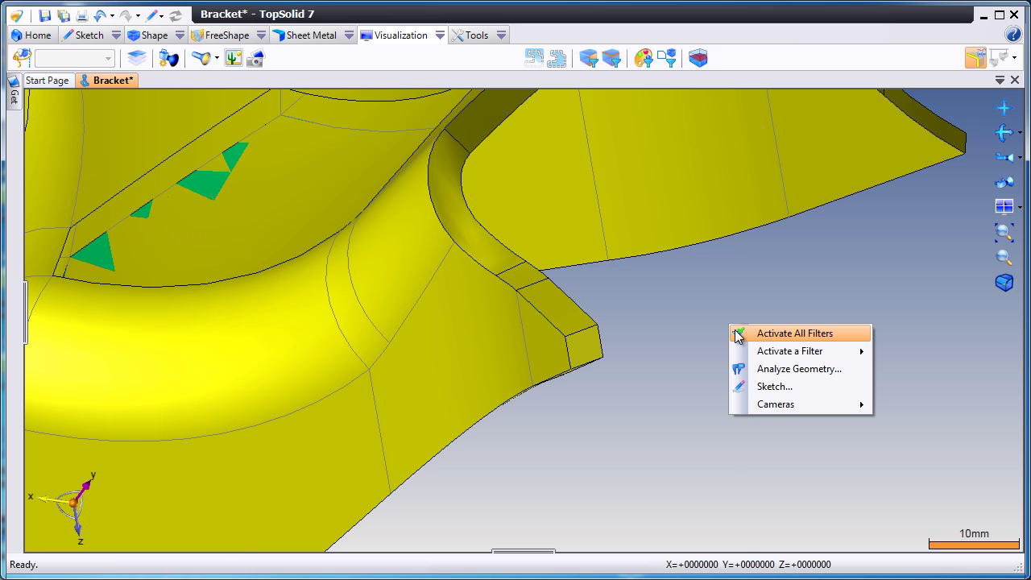
{"action": "mouse_move", "coordinate": [830, 354]}
{"action": "left_click", "coordinate": [903, 353]}
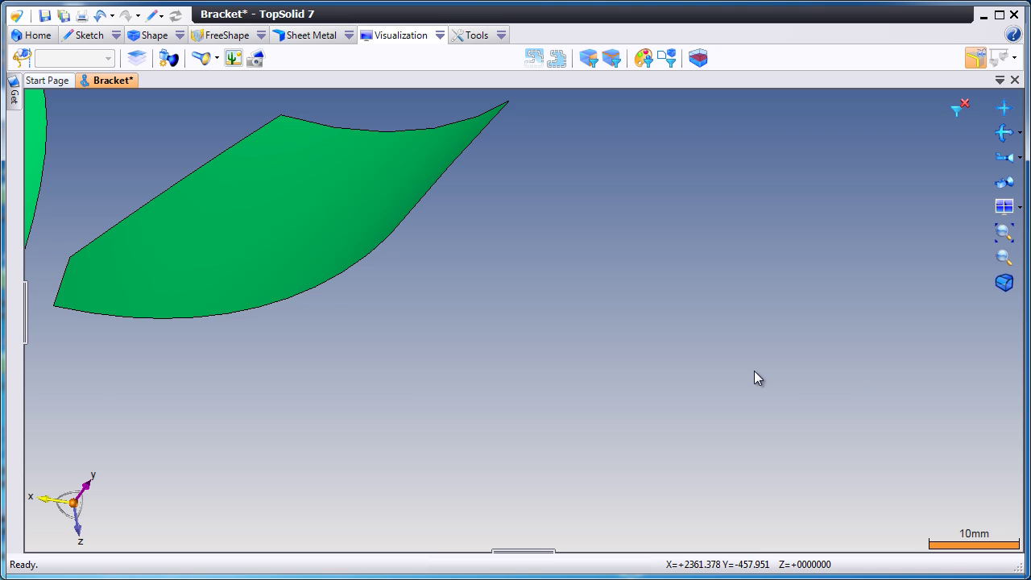
{"action": "key", "text": "Home"}
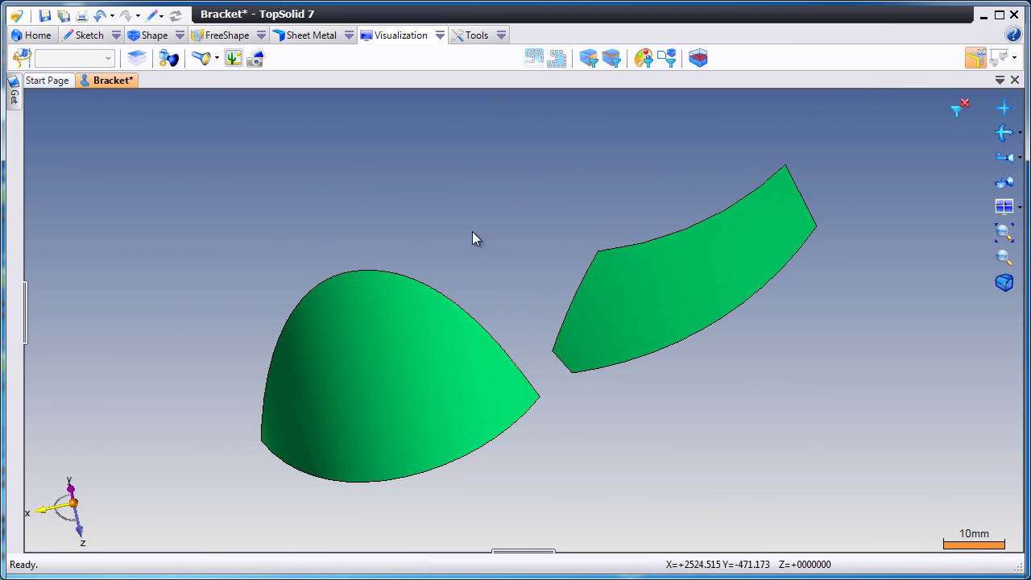
Offset the copied rounded triangular surface by 4 mm with the direction inverted
{"action": "left_click", "coordinate": [162, 38]}
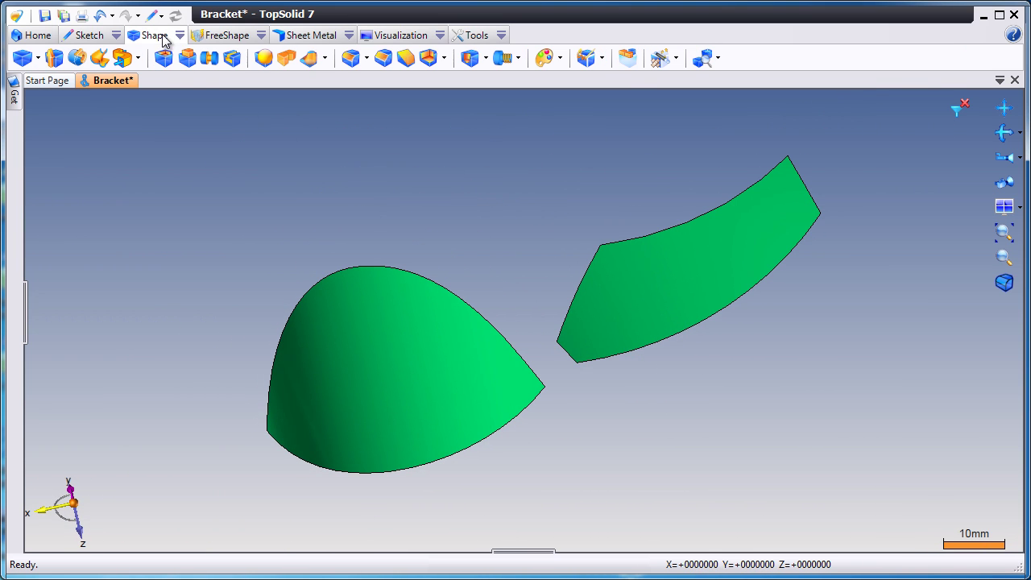
{"action": "left_click", "coordinate": [444, 60]}
{"action": "left_click", "coordinate": [455, 129]}
{"action": "left_click", "coordinate": [371, 323]}
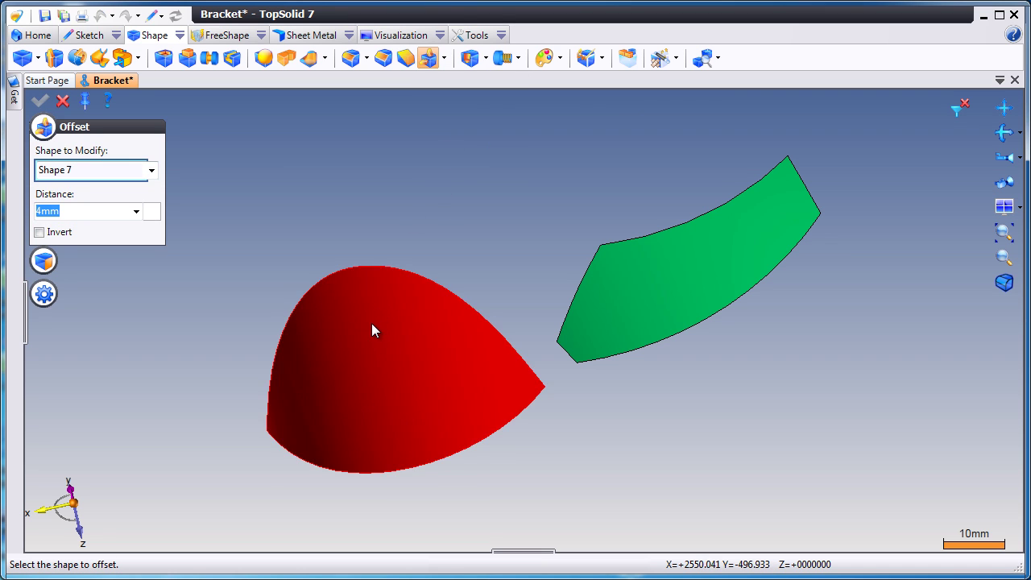
{"action": "middle_click_drag", "start_coordinate": [420, 241], "coordinate": [386, 327]}
{"action": "left_click", "coordinate": [387, 332]}
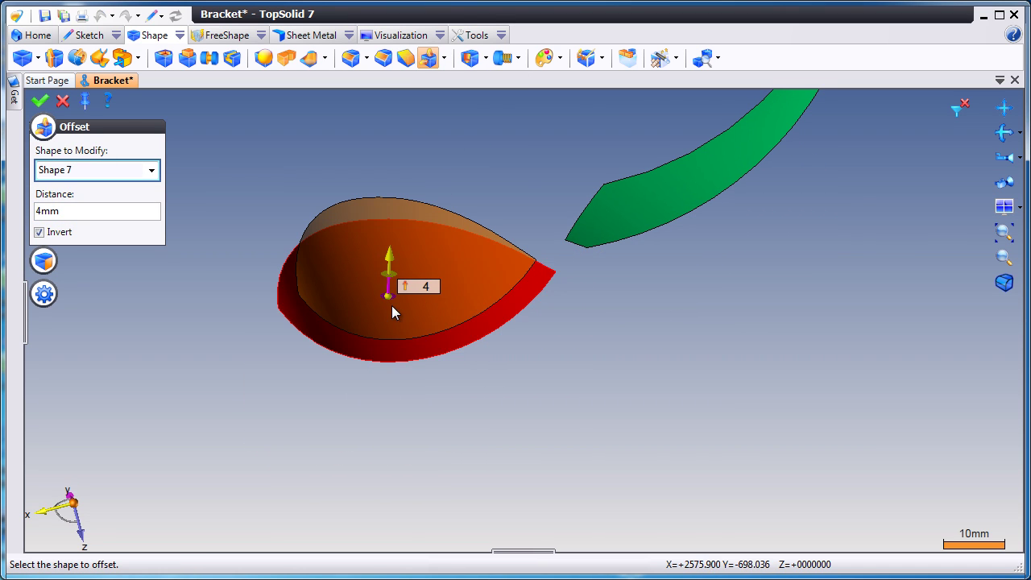
{"action": "left_click_drag", "start_coordinate": [391, 263], "coordinate": [379, 232]}
{"action": "middle_click_drag", "start_coordinate": [379, 232], "coordinate": [453, 272]}
{"action": "left_click", "coordinate": [386, 258]}
{"action": "key", "text": "Return"}
Offset the copied four-sided surface by 4 mm with the direction inverted and finish offsetting
{"action": "left_click", "coordinate": [497, 297]}
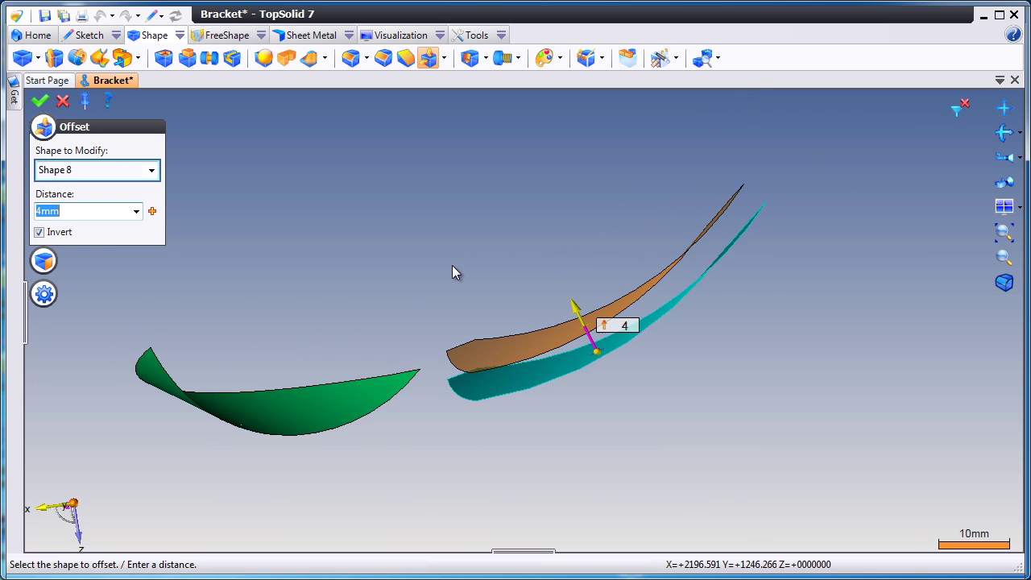
{"action": "scroll", "coordinate": [452, 266], "scroll_direction": "up", "scroll_amount": 5}
{"action": "right_click", "coordinate": [452, 266]}
{"action": "left_click", "coordinate": [458, 265]}
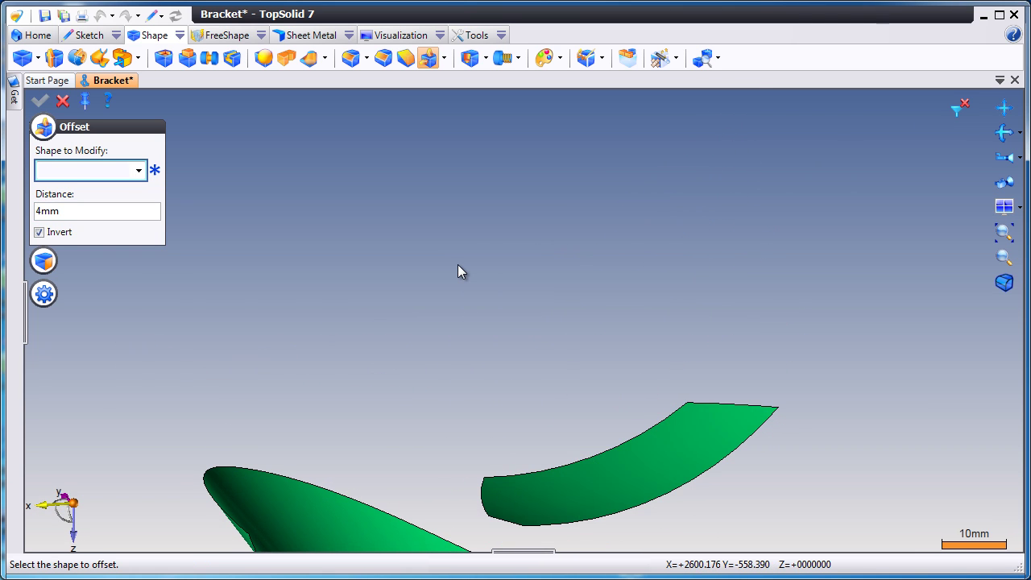
{"action": "scroll", "coordinate": [458, 271], "scroll_direction": "down", "scroll_amount": 3}
{"action": "left_click", "coordinate": [63, 102]}
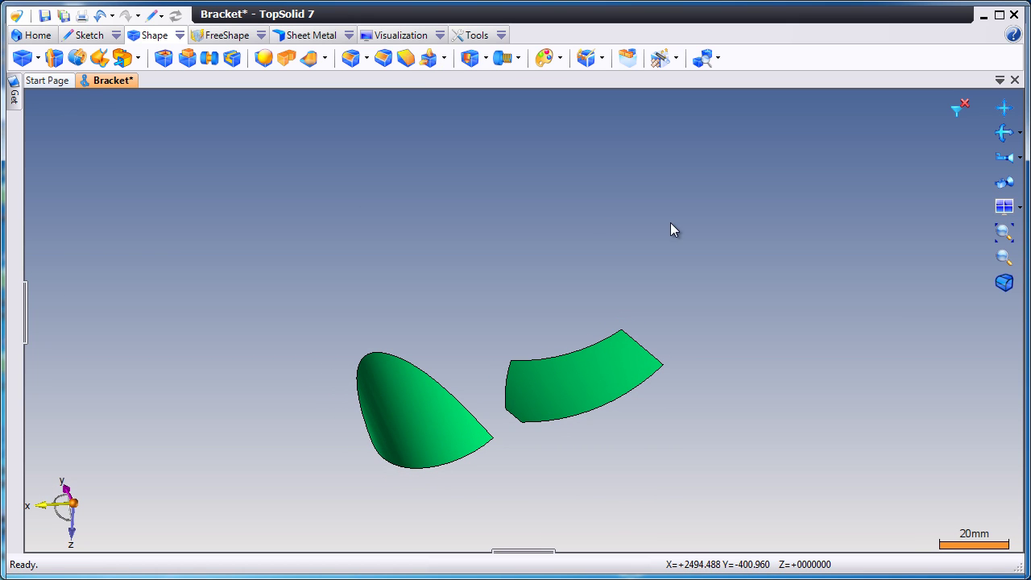
Display the bracket again and sew the offset four-sided and rounded triangular surfaces to it with 0.01 mm tolerance
{"action": "left_click", "coordinate": [962, 108]}
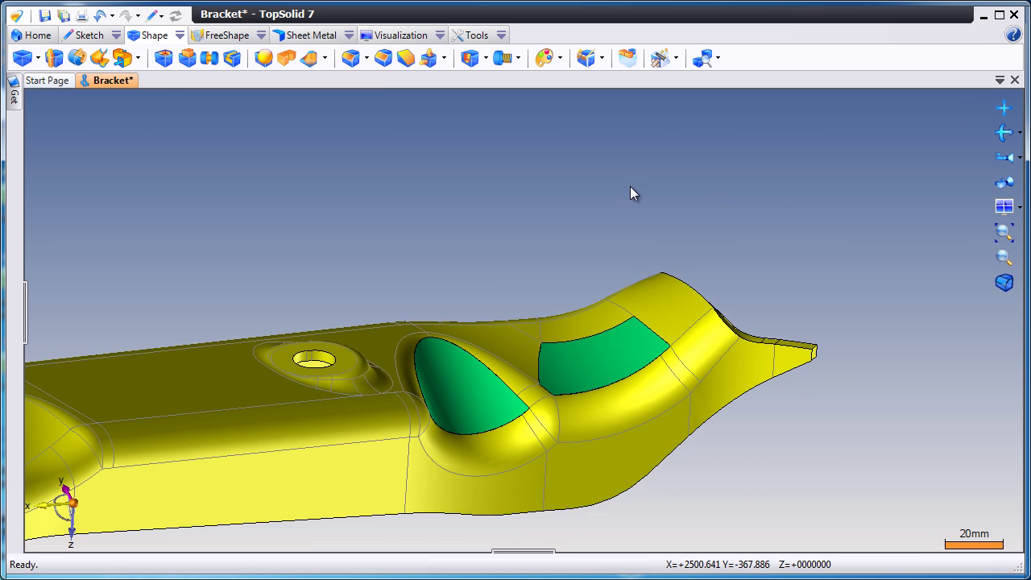
{"action": "left_click", "coordinate": [586, 57]}
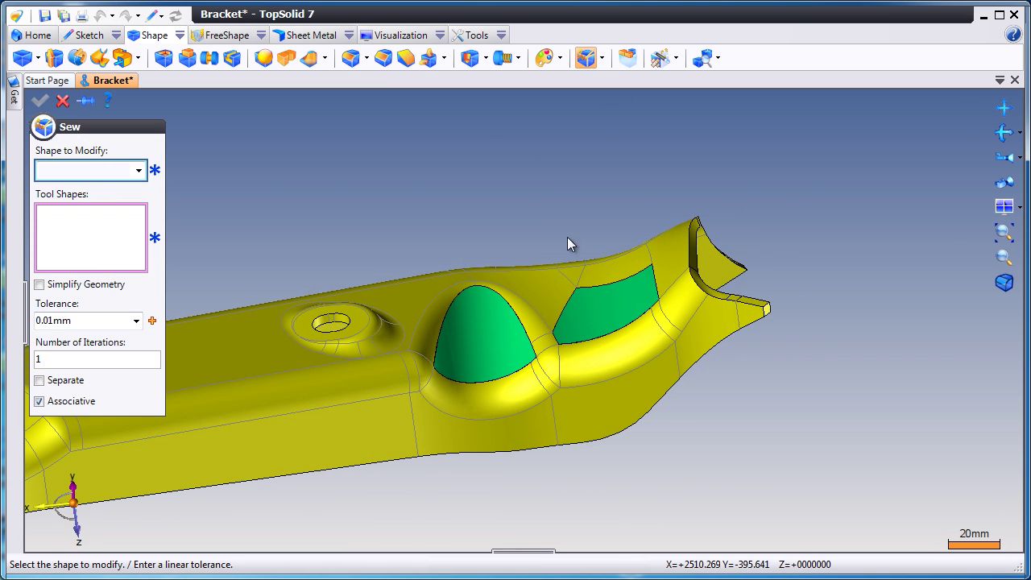
{"action": "left_click", "coordinate": [582, 266]}
{"action": "left_click", "coordinate": [580, 309]}
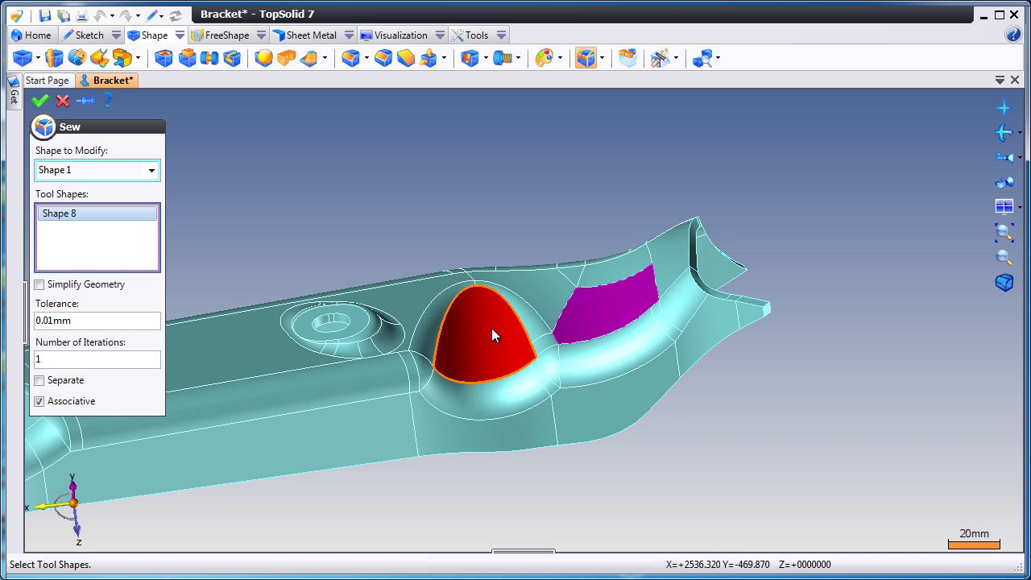
{"action": "left_click", "coordinate": [492, 328]}
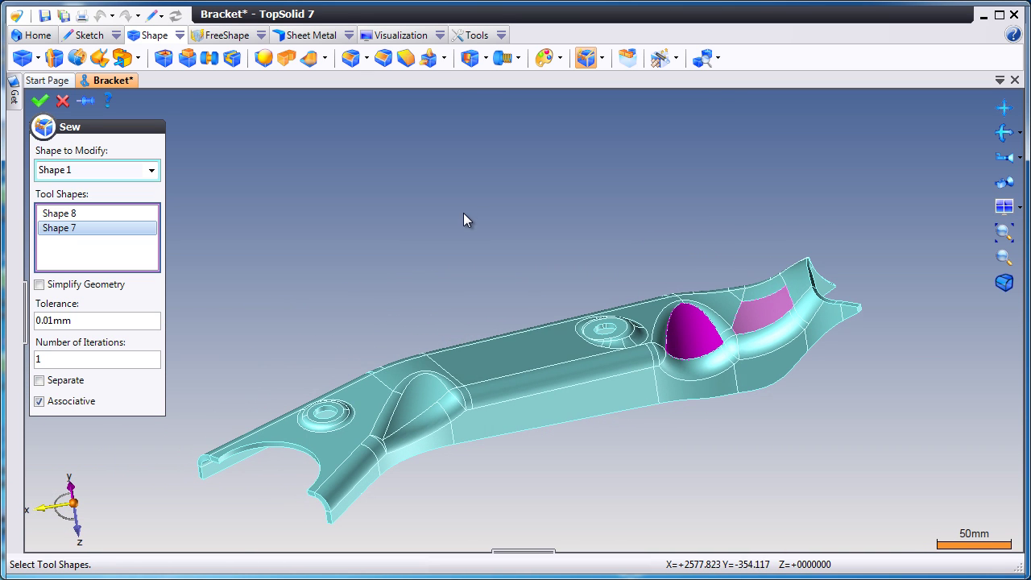
{"action": "left_click", "coordinate": [39, 101]}
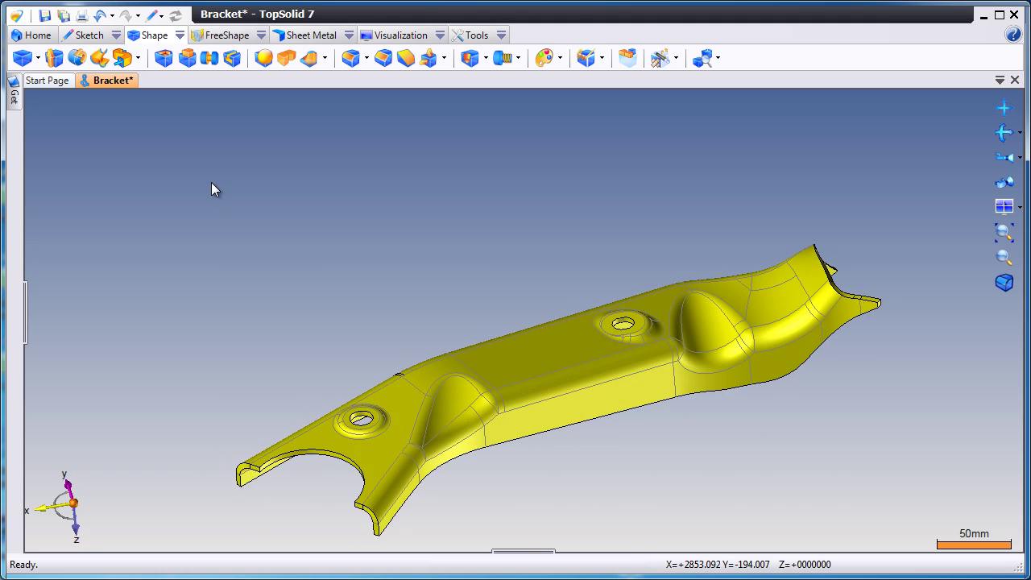